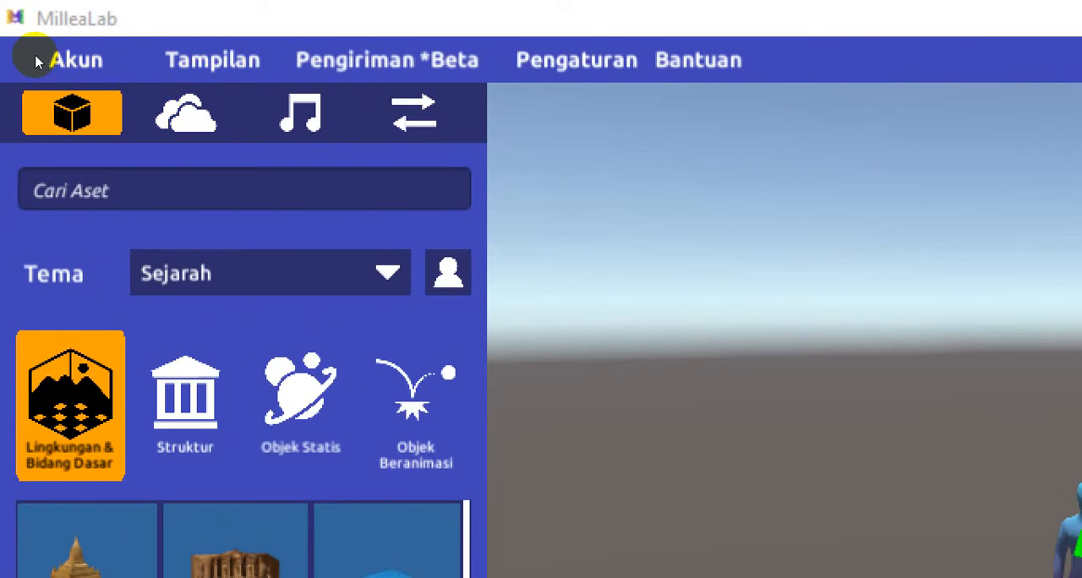
# Browse the Sejarah theme's assets for environments and base planes, structures, static objects and animated objects
pyautogui.click(36, 62)
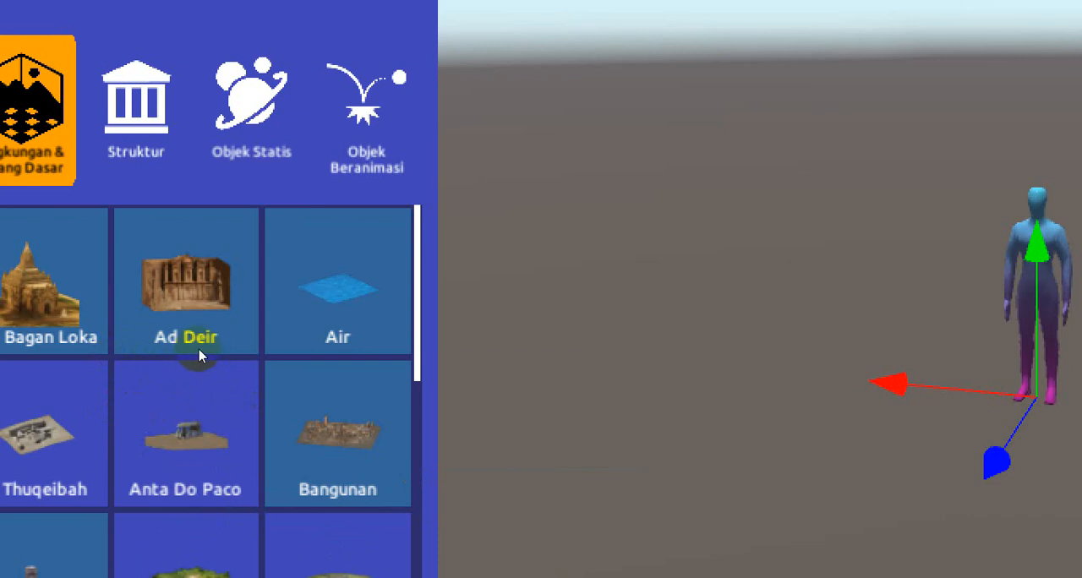
pyautogui.click(156, 390)
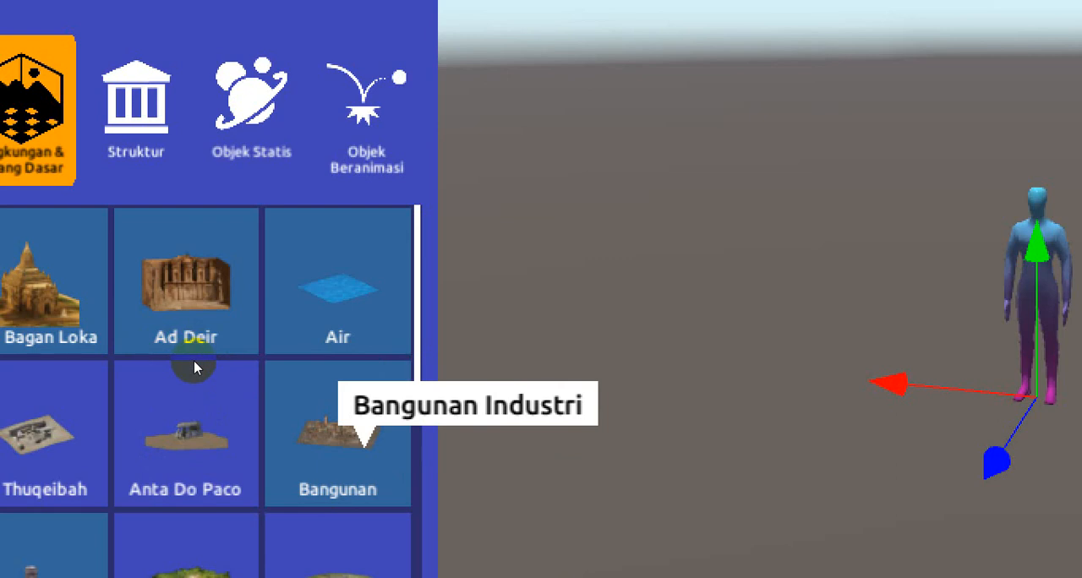
pyautogui.click(126, 358)
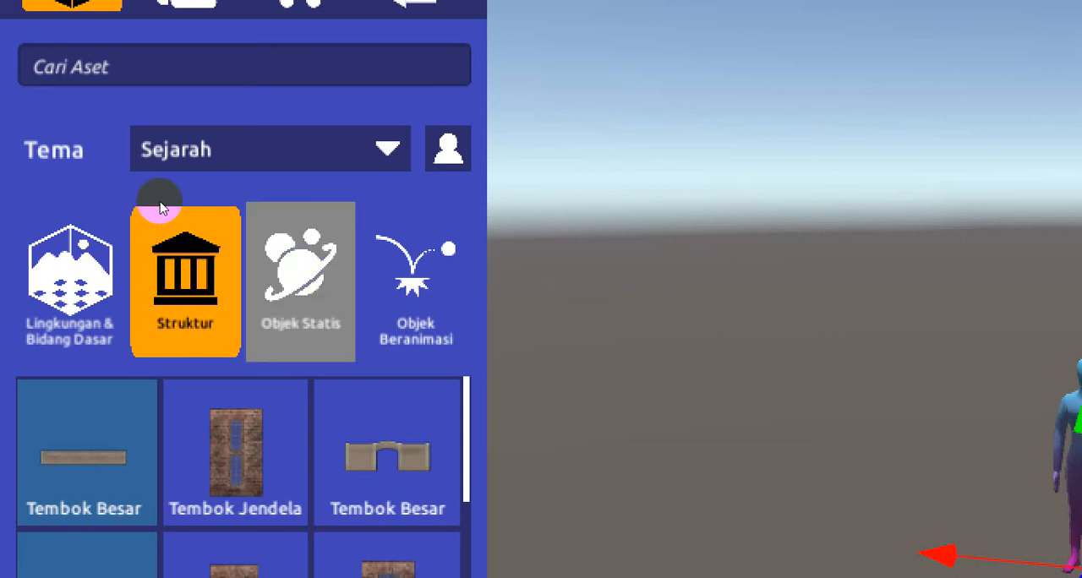
pyautogui.click(321, 291)
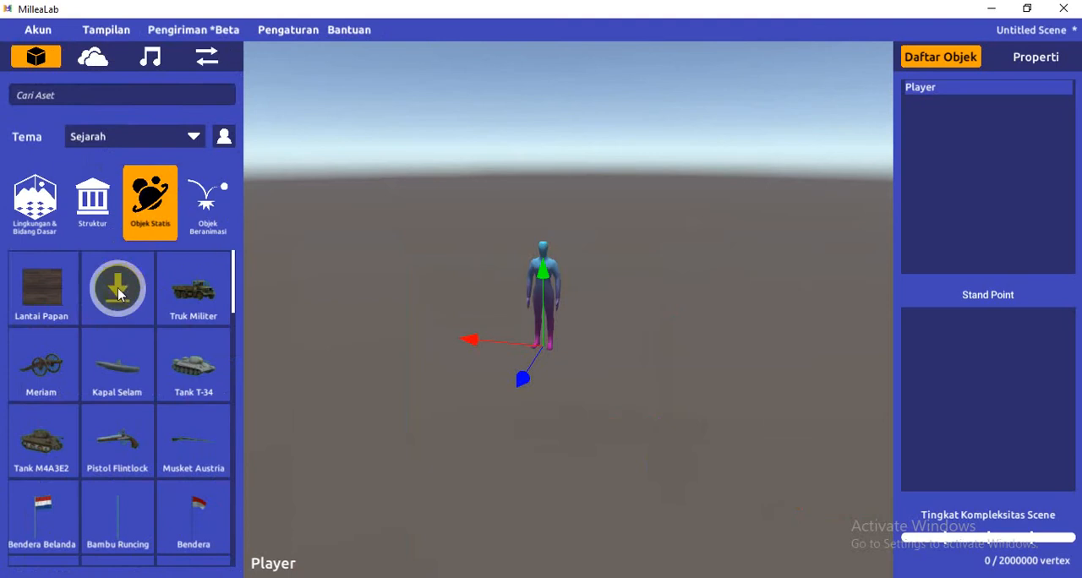
pyautogui.moveTo(39, 291)
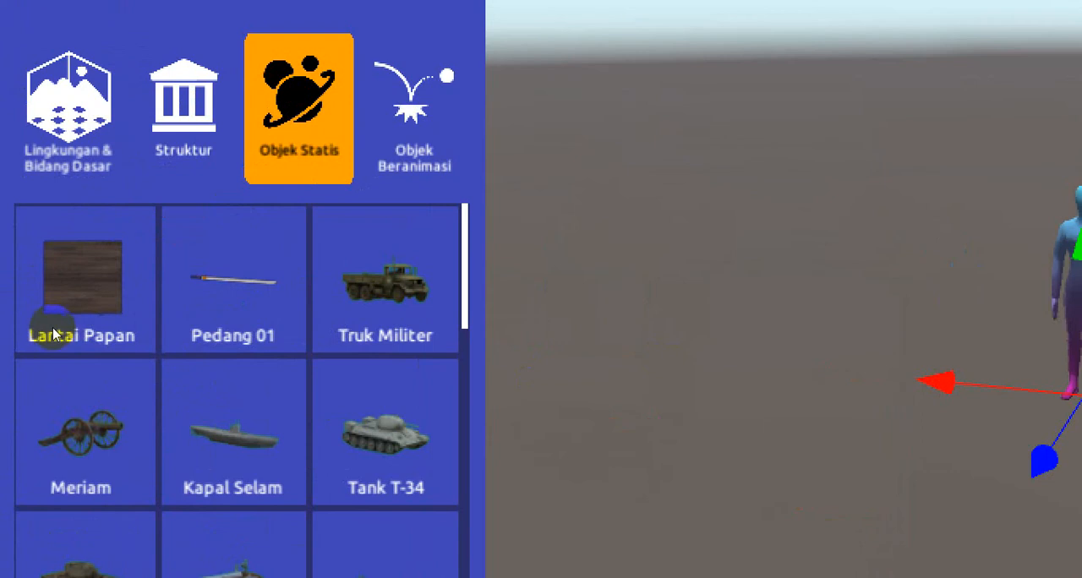
pyautogui.moveTo(35, 340)
pyautogui.moveTo(57, 321)
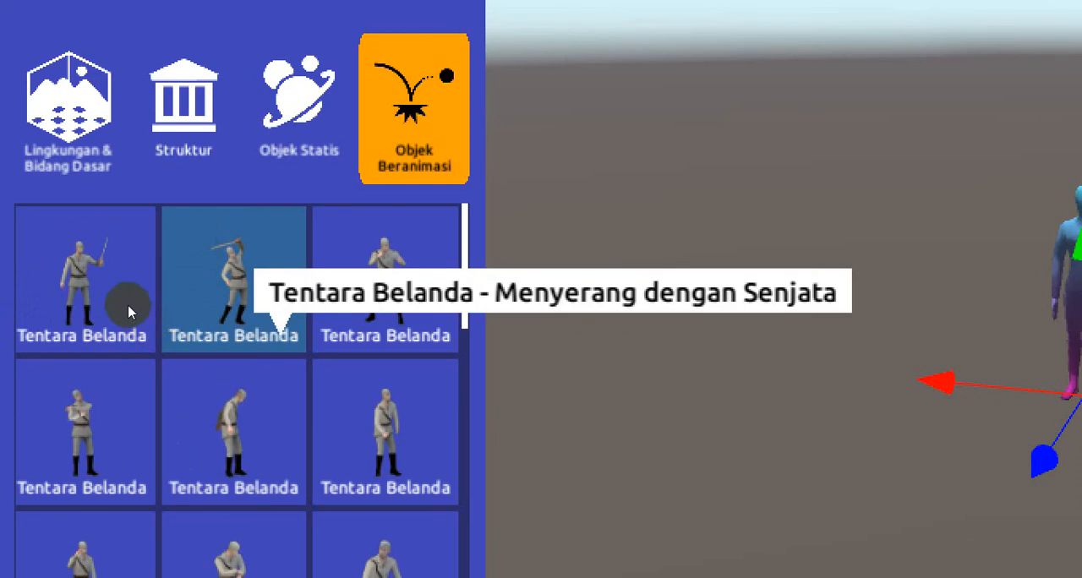
pyautogui.moveTo(217, 306)
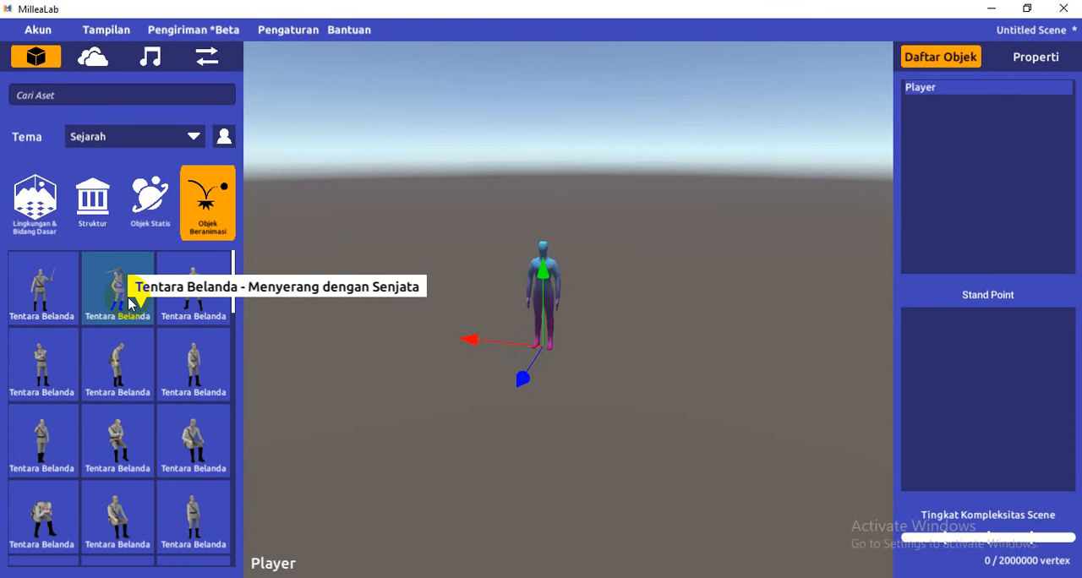
# Place the animated object "Tentara Belanda - Menyerang dengan Senjata" in the scene beside the Player and deselect it
pyautogui.moveTo(128, 305); pyautogui.dragTo(385, 314)
pyautogui.scroll(3, 349, 309)
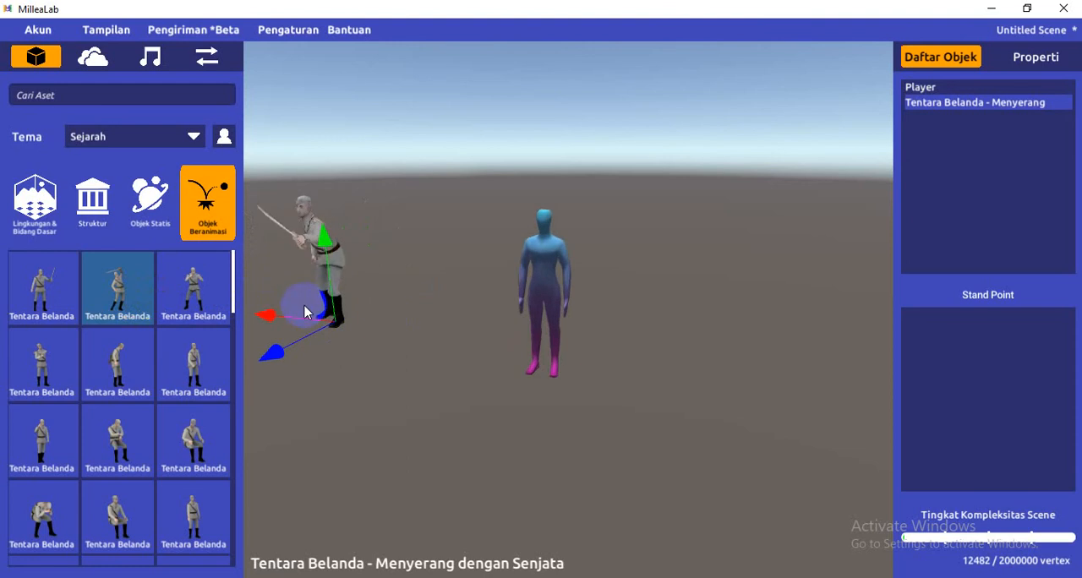
pyautogui.click(421, 293)
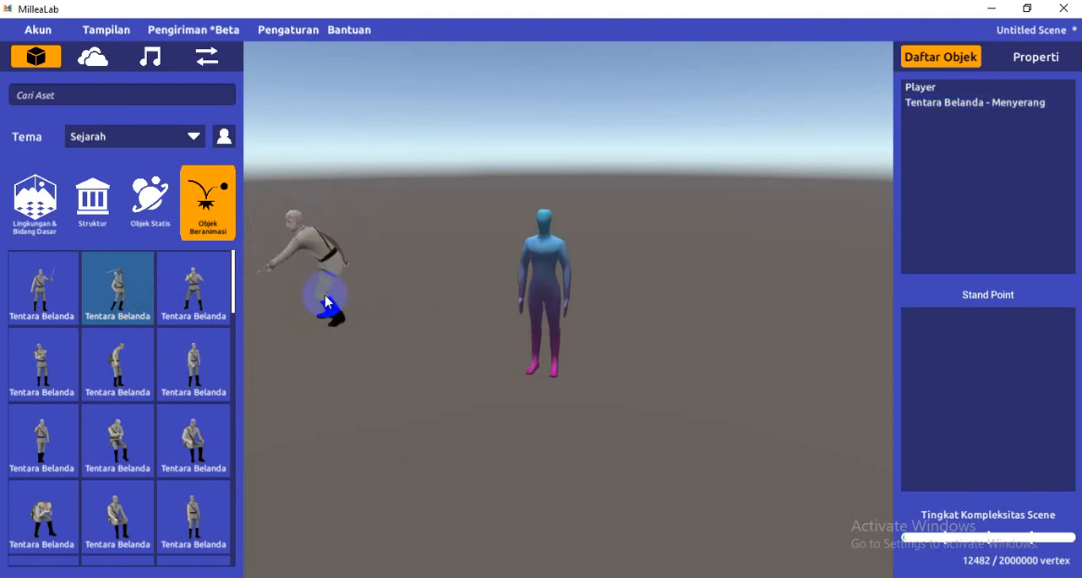
# Examine the placed soldier and the Player from different distances and viewing angles
pyautogui.scroll(5, 331, 294)
pyautogui.scroll(-5, 352, 297)
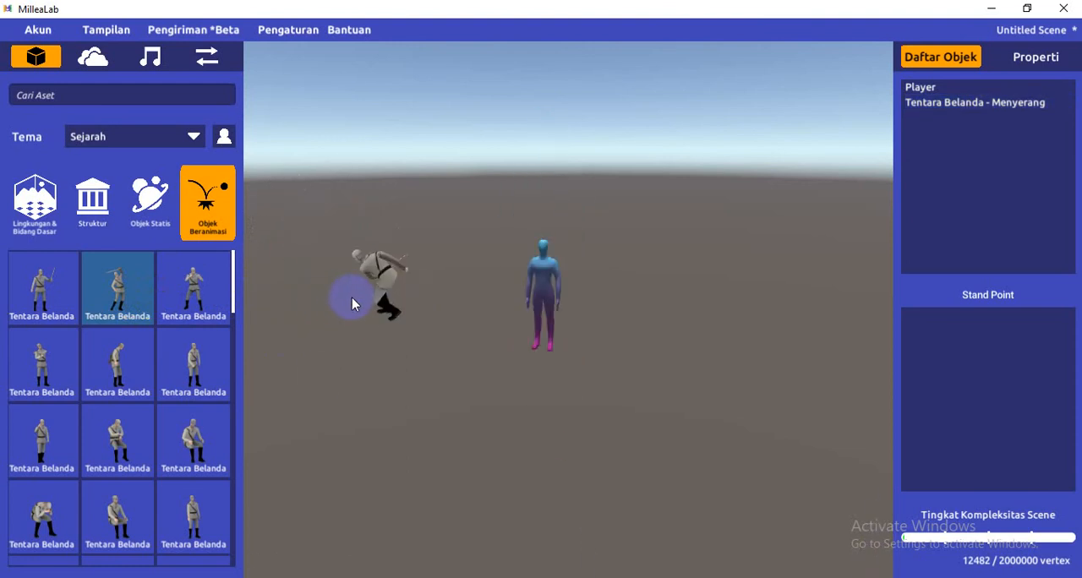
pyautogui.moveTo(321, 381)
pyautogui.mouseDown(button='right')
pyautogui.moveTo(351, 382)
pyautogui.moveTo(347, 396)
pyautogui.moveTo(295, 377)
pyautogui.moveTo(308, 374)
pyautogui.mouseUp(button='right')
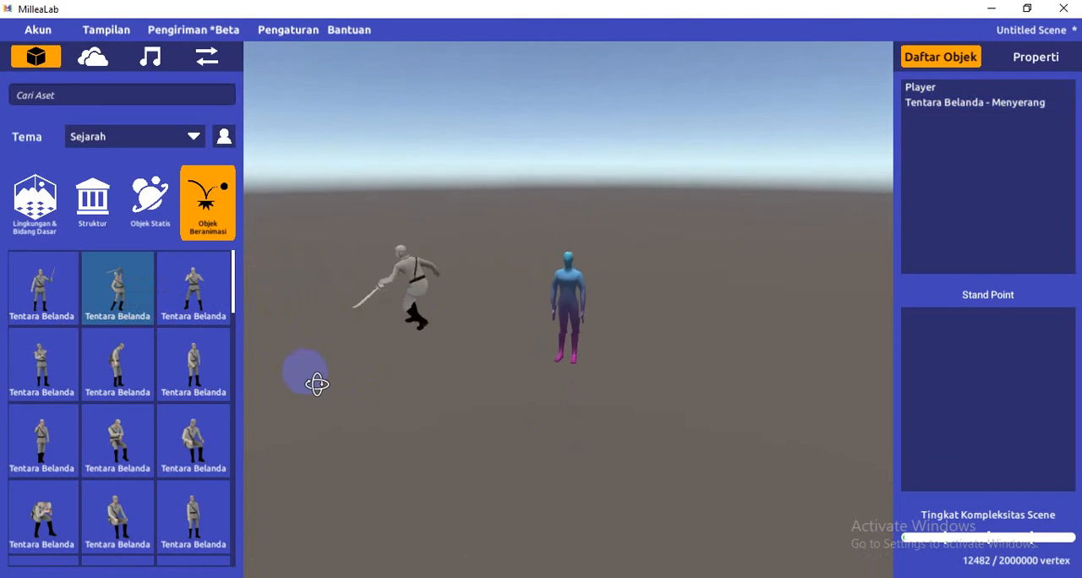
pyautogui.moveTo(627, 372); pyautogui.dragTo(582, 392, button='right')
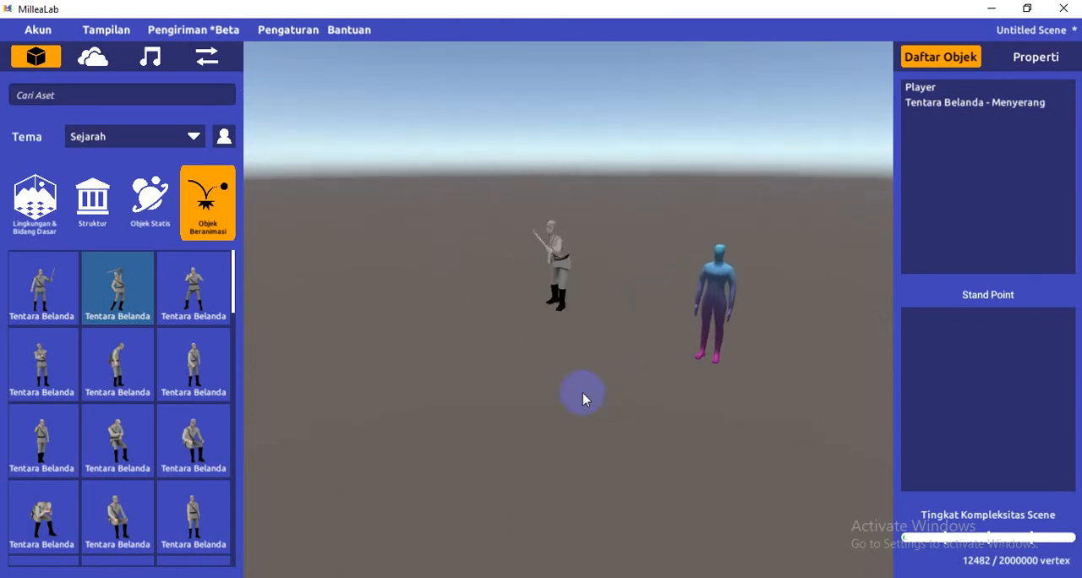
pyautogui.scroll(3, 582, 392)
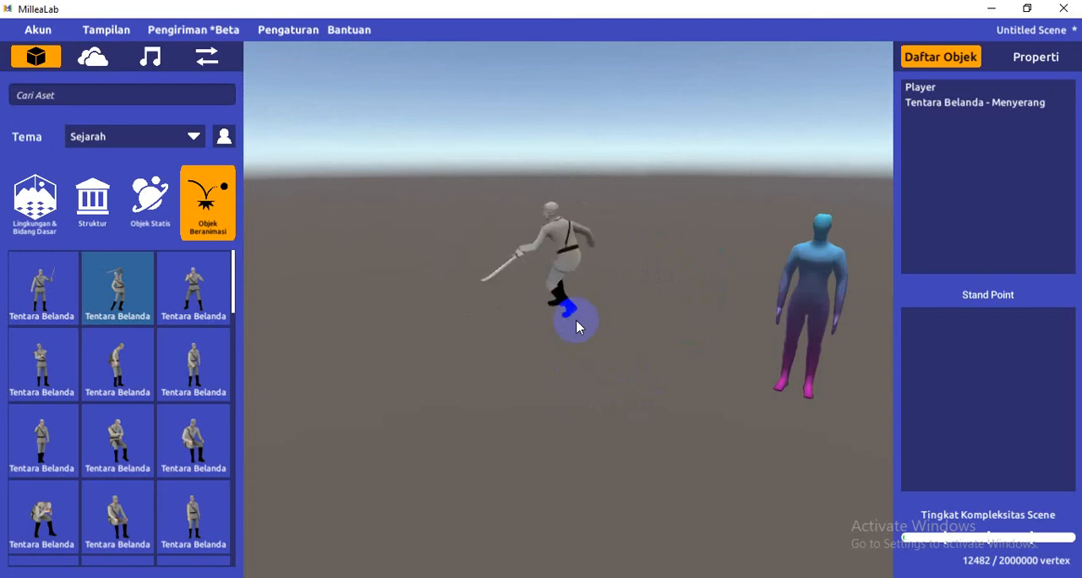
pyautogui.scroll(3, 575, 320)
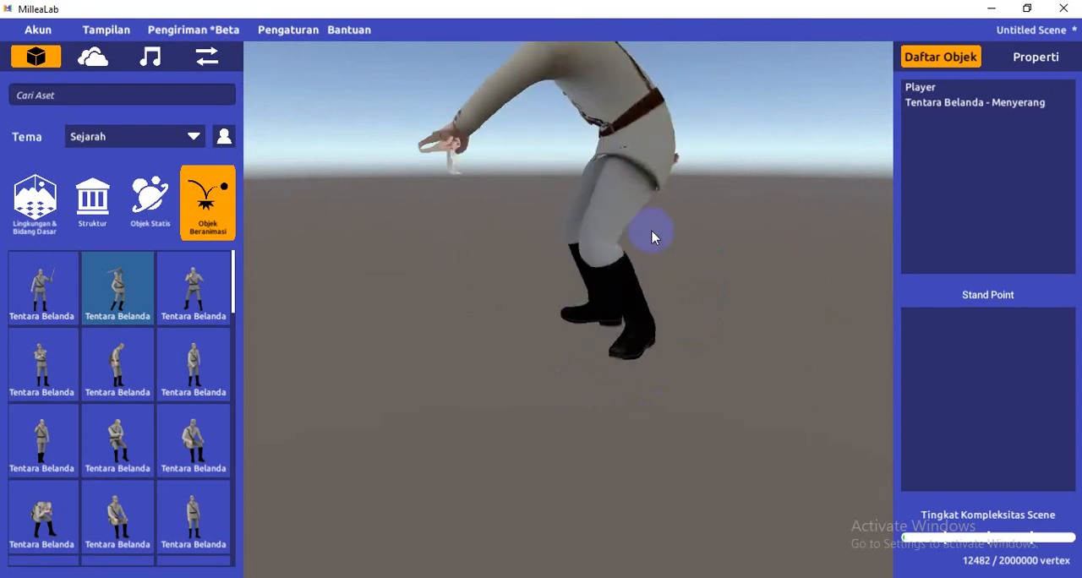
pyautogui.scroll(-3, 649, 241)
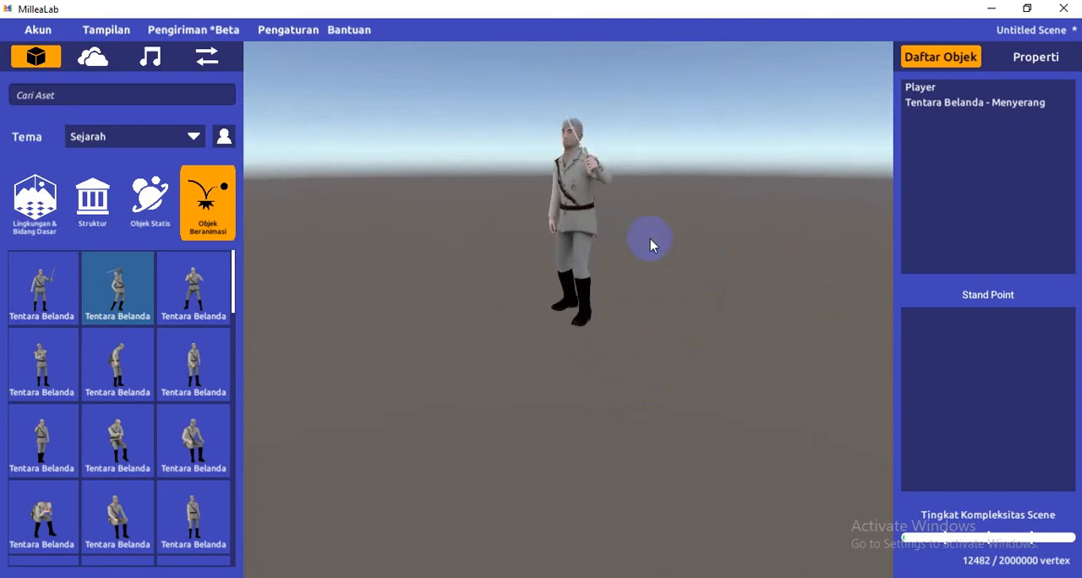
pyautogui.scroll(3, 651, 243)
pyautogui.moveTo(681, 121); pyautogui.dragTo(714, 90, button='right')
pyautogui.scroll(-3, 714, 90)
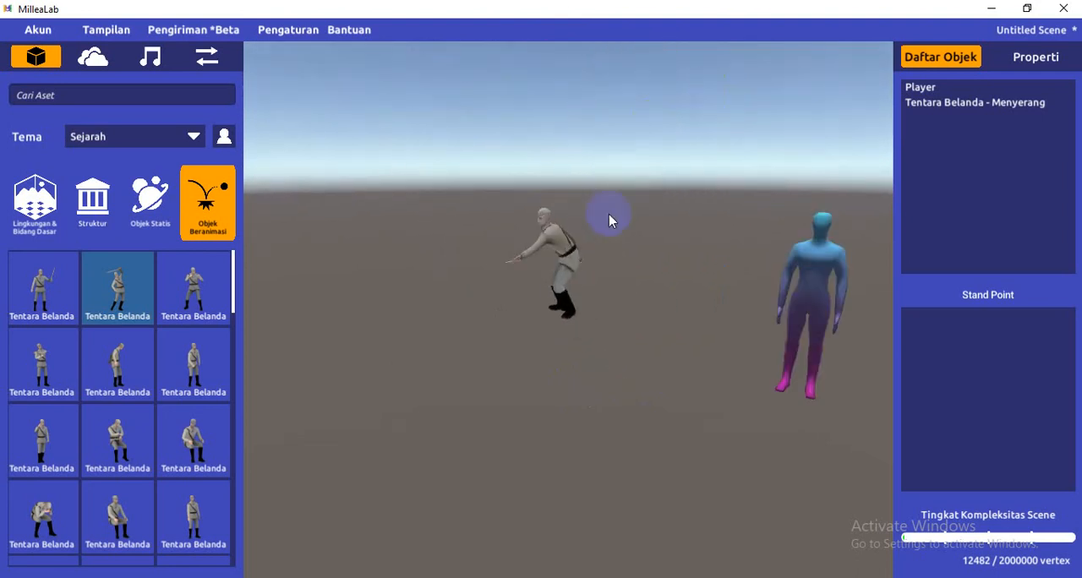
pyautogui.scroll(3, 609, 215)
pyautogui.moveTo(611, 221); pyautogui.dragTo(616, 158, button='right')
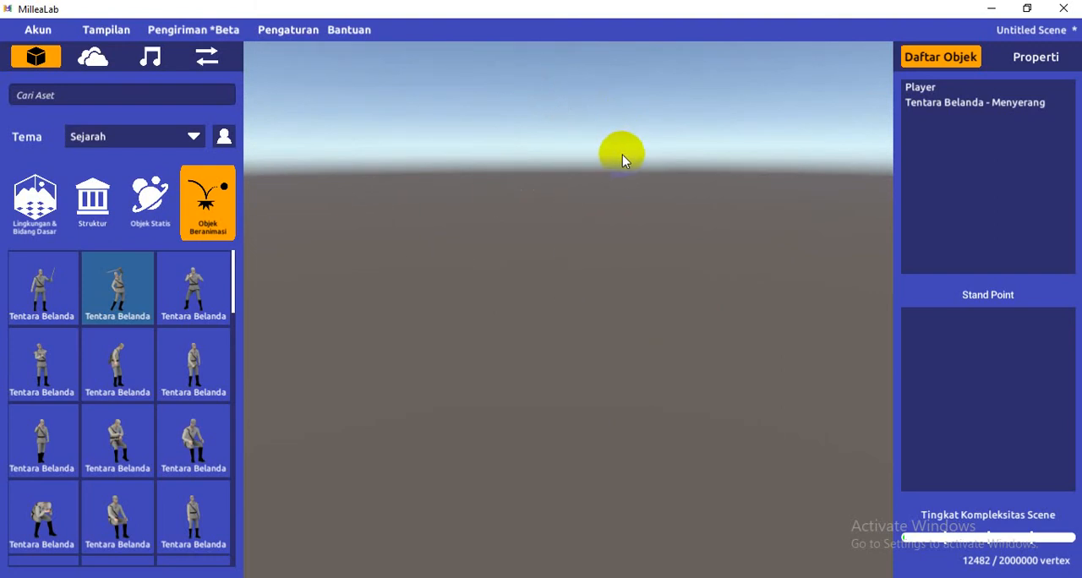
pyautogui.scroll(-2, 622, 160)
pyautogui.scroll(1, 622, 160)
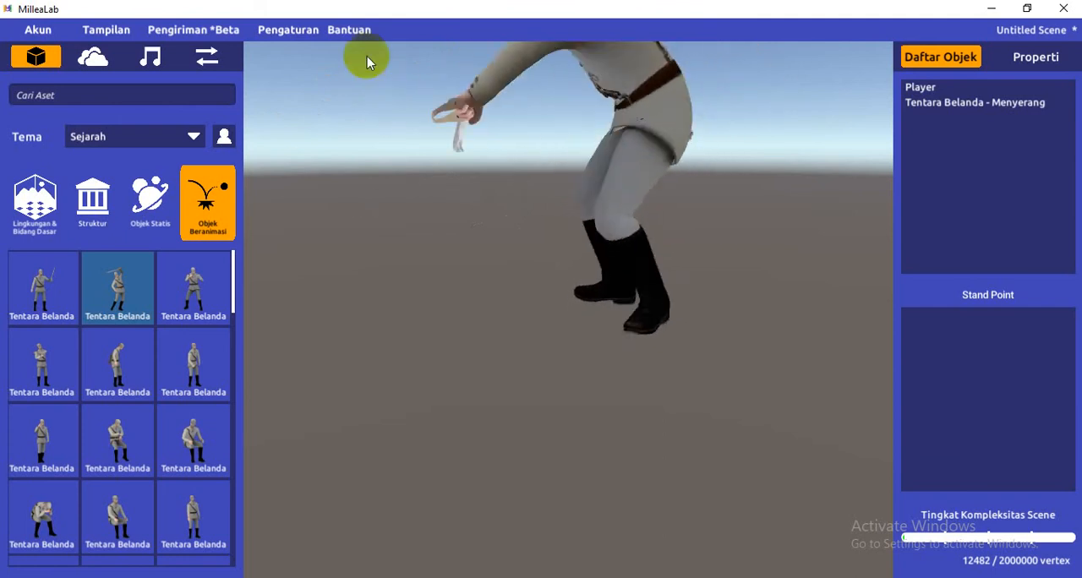
# Review the list of general and scene controls, then close it
pyautogui.click(356, 28)
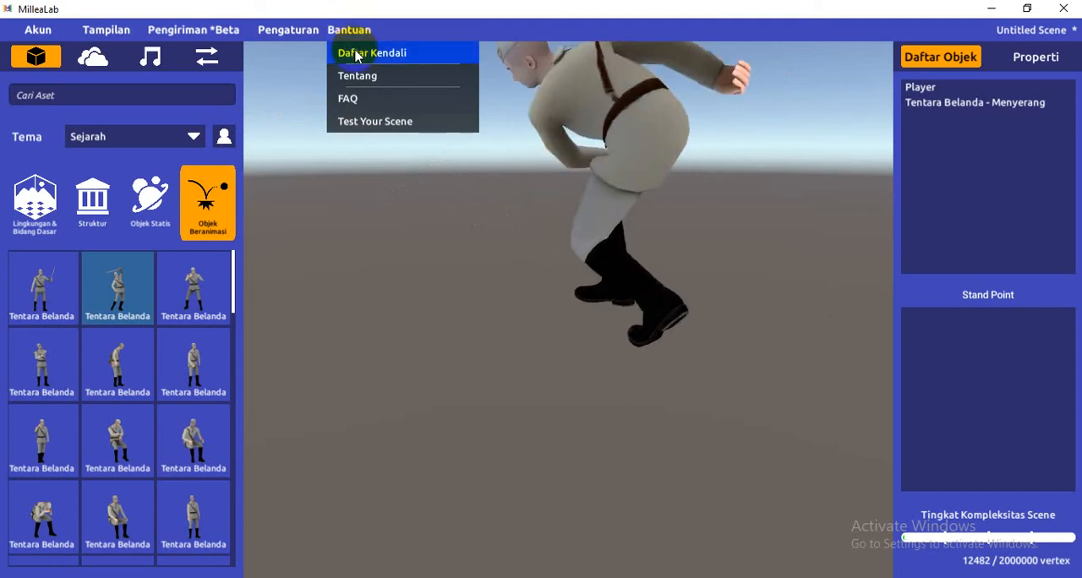
pyautogui.click(356, 53)
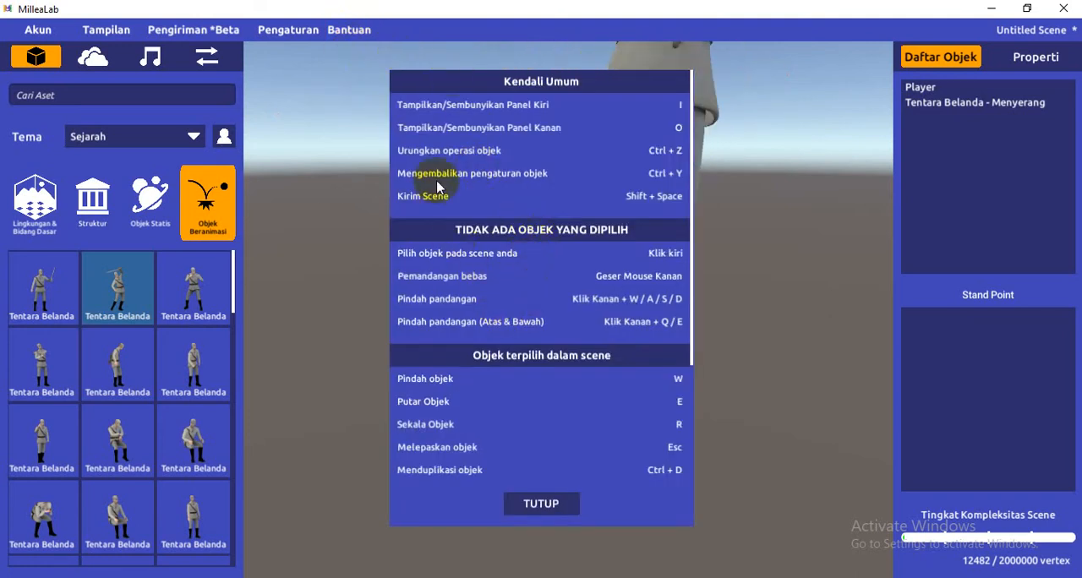
pyautogui.click(565, 504)
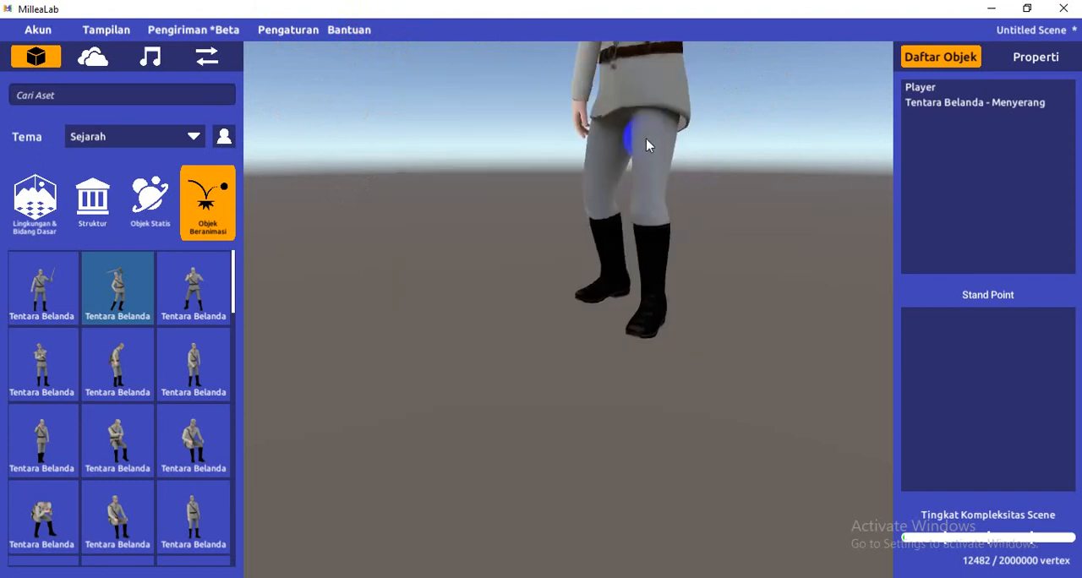
# Select the soldier and consult the control list again for the commands that apply to a selected object
pyautogui.click(639, 203)
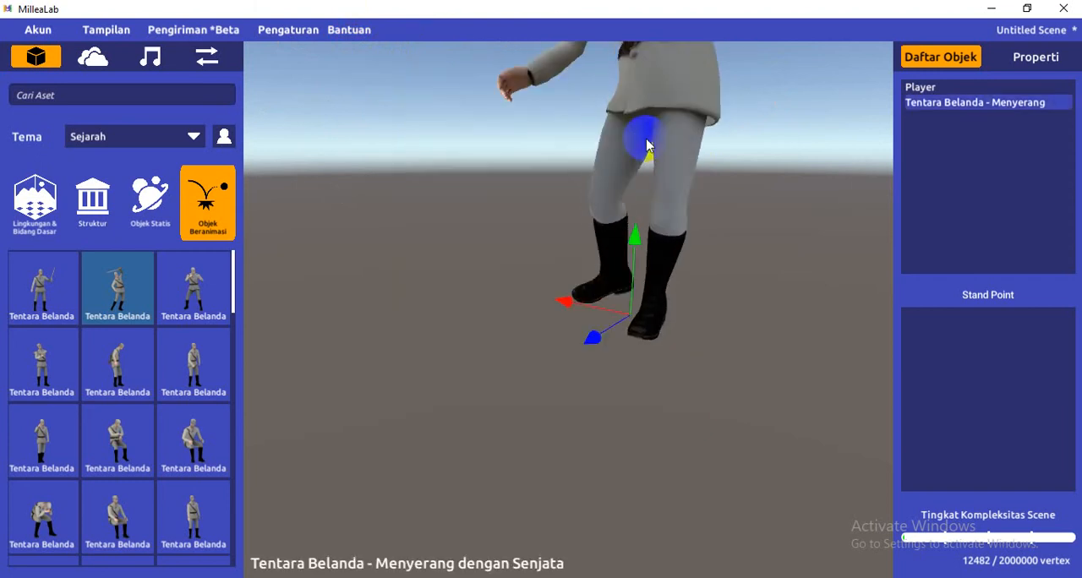
pyautogui.click(345, 29)
pyautogui.click(359, 53)
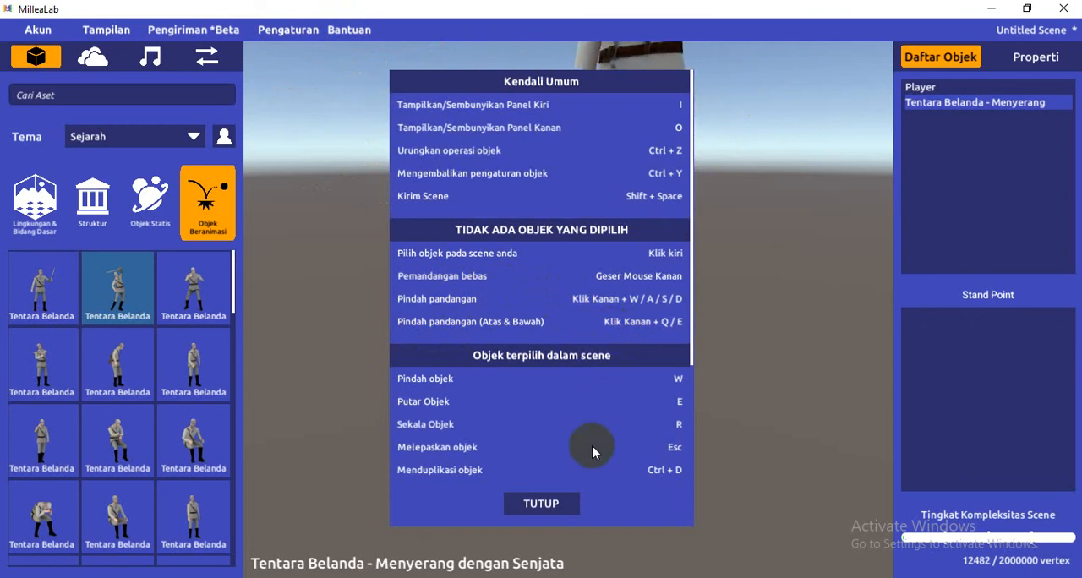
pyautogui.click(551, 504)
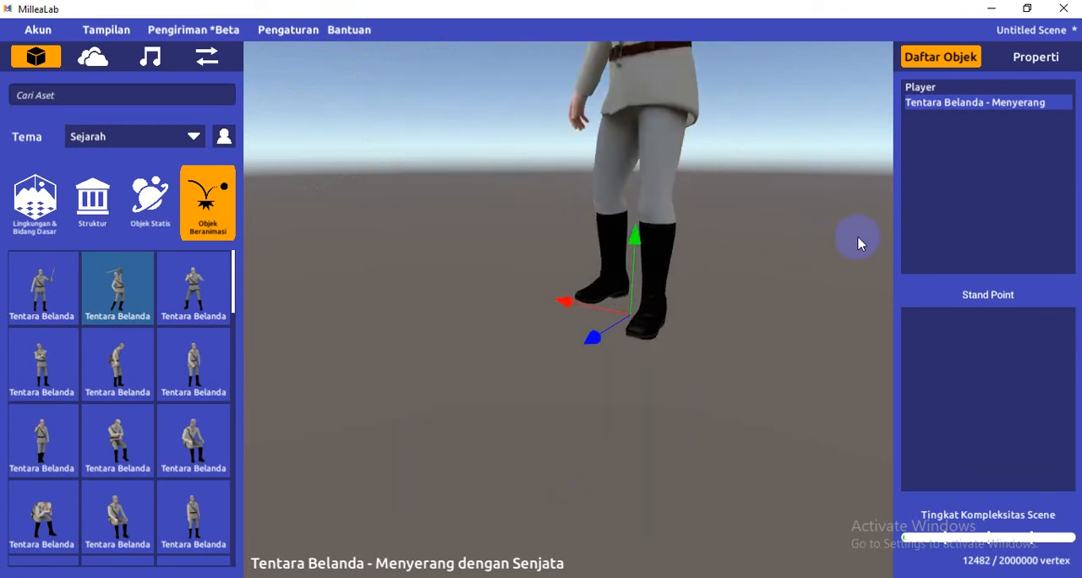
# Bring the whole soldier into view, select it and show its position, rotation and scale properties
pyautogui.moveTo(857, 236); pyautogui.dragTo(814, 259, button='right')
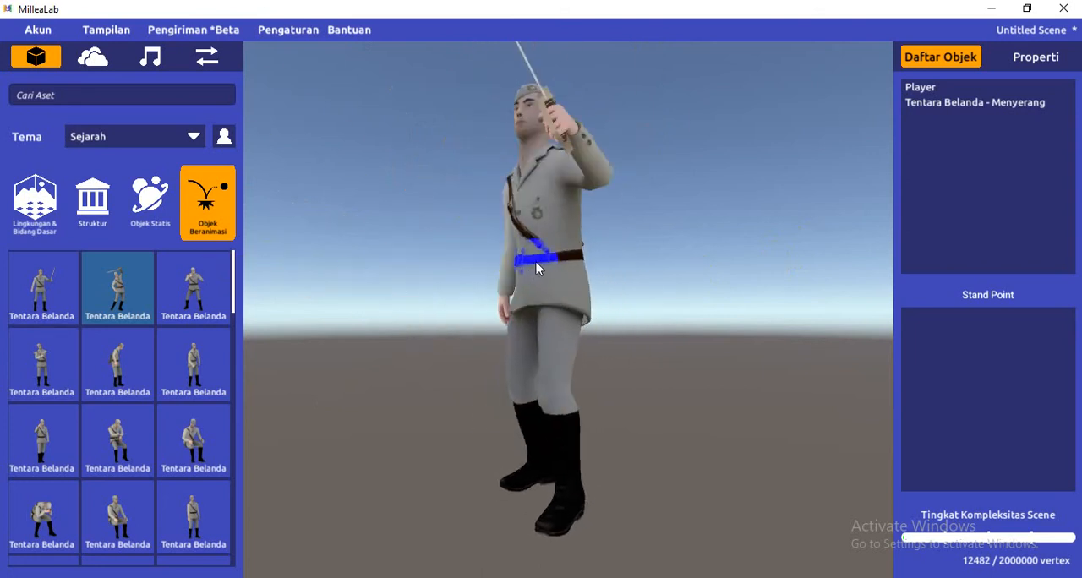
pyautogui.click(537, 264)
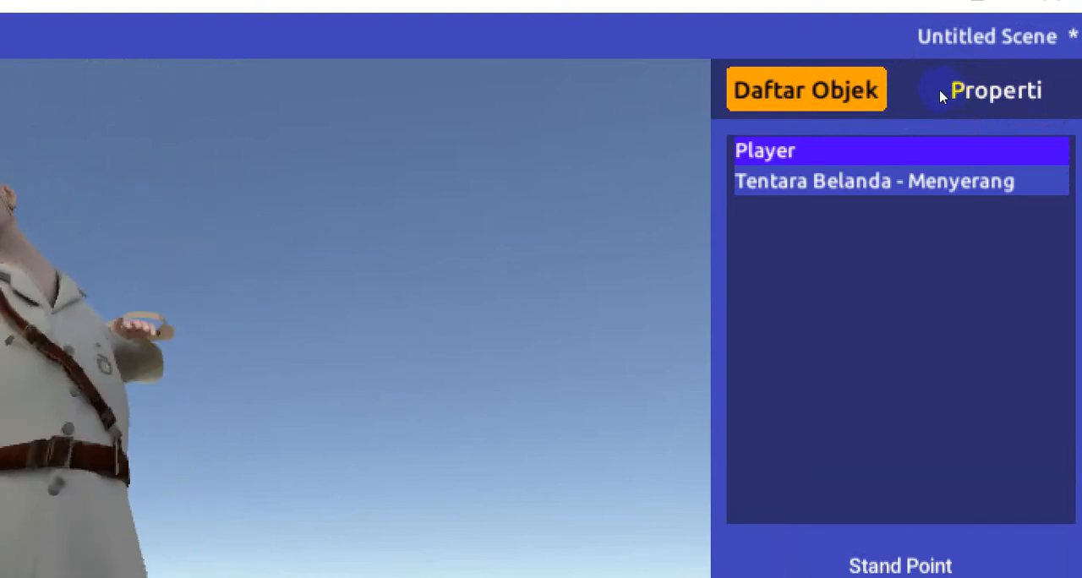
pyautogui.press('Down')
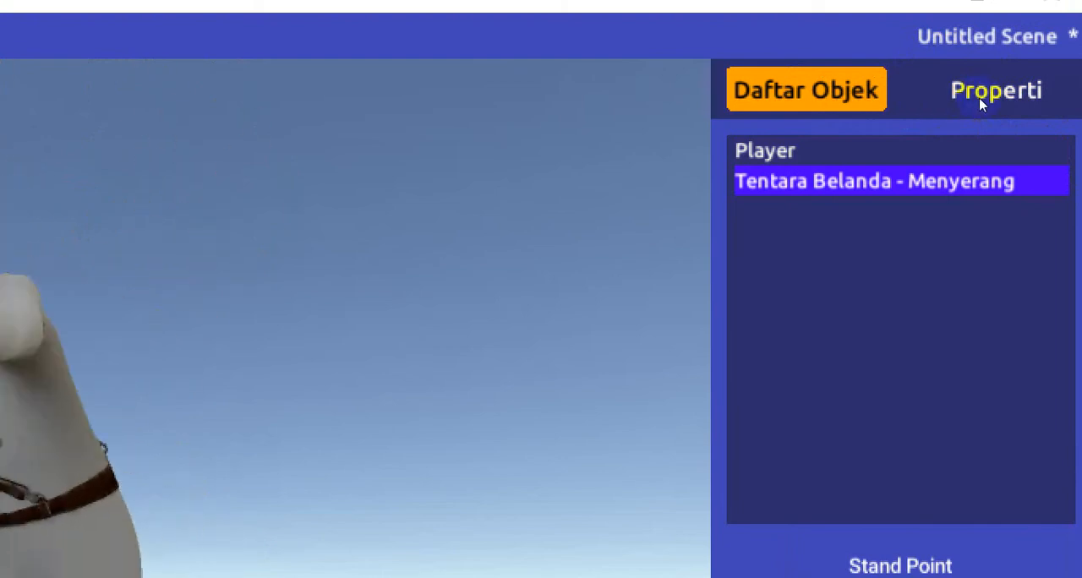
pyautogui.click(1035, 68)
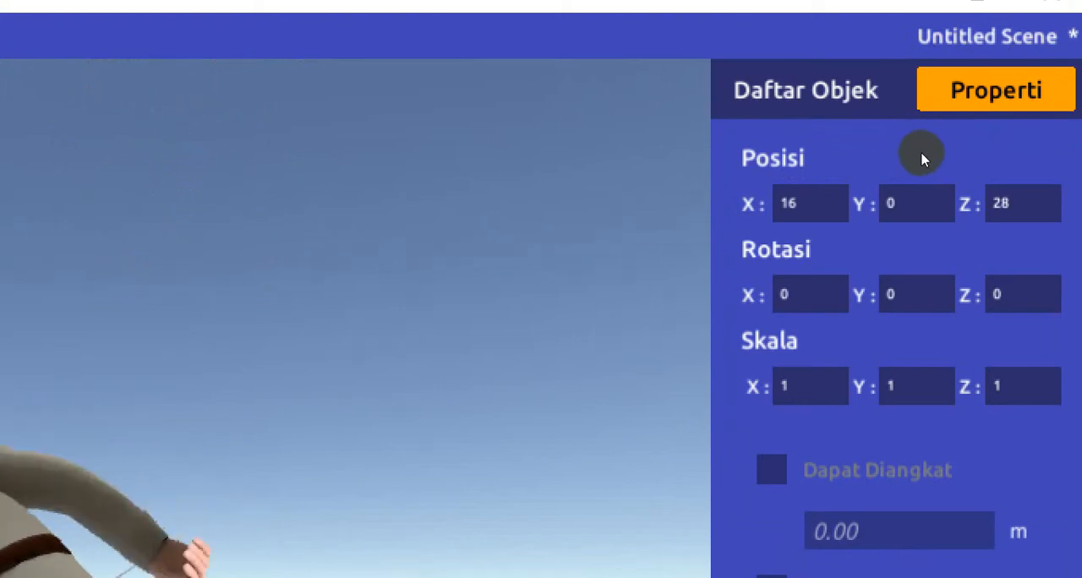
pyautogui.click(935, 92)
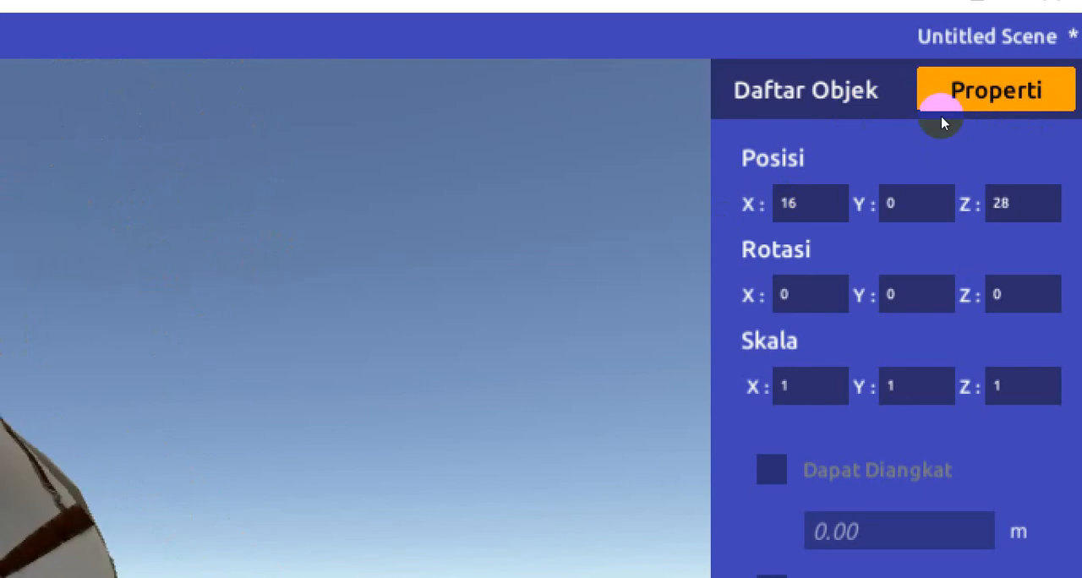
# Set the soldier's X position to 25 and check its new place relative to the Player
pyautogui.press('Tab')
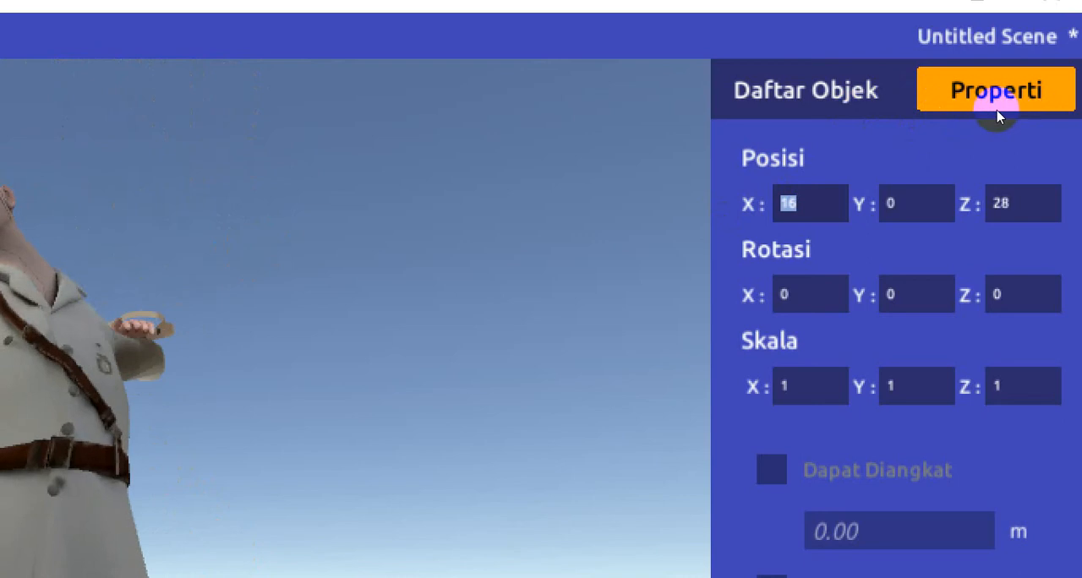
pyautogui.press('Tab')
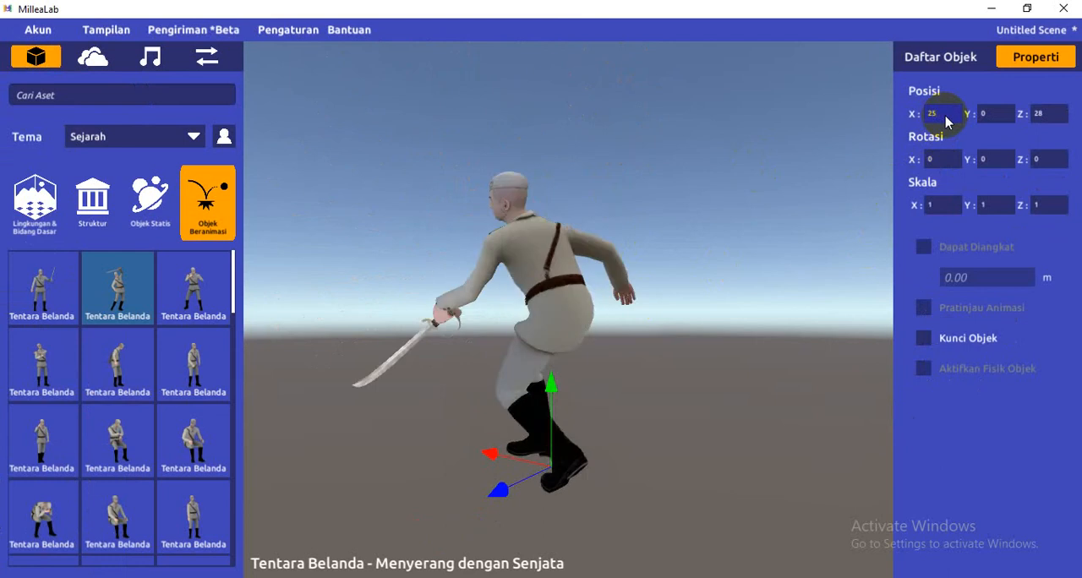
pyautogui.write('25')
pyautogui.press('Return')
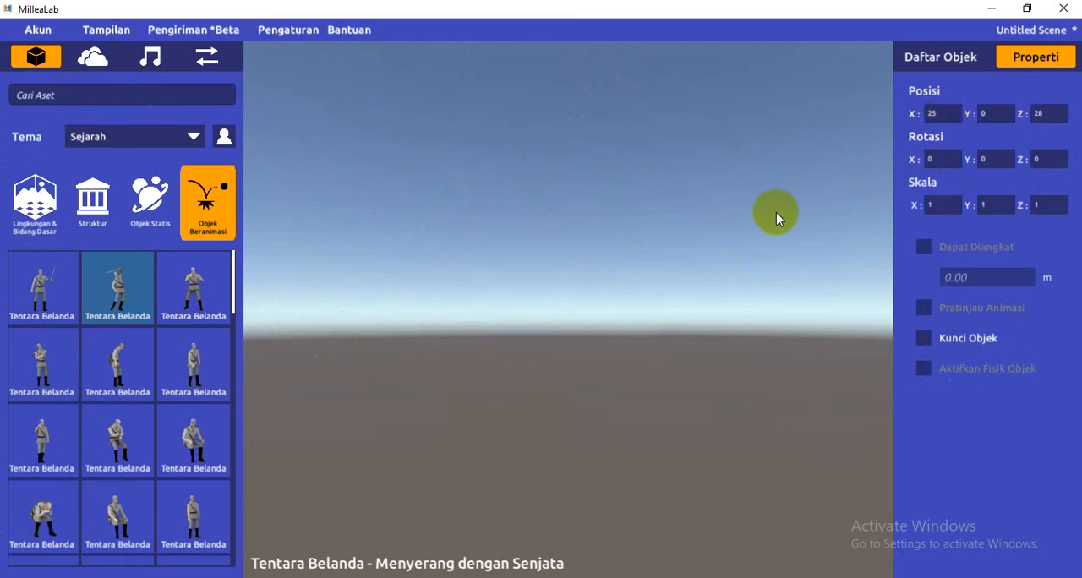
pyautogui.scroll(-2, 776, 212)
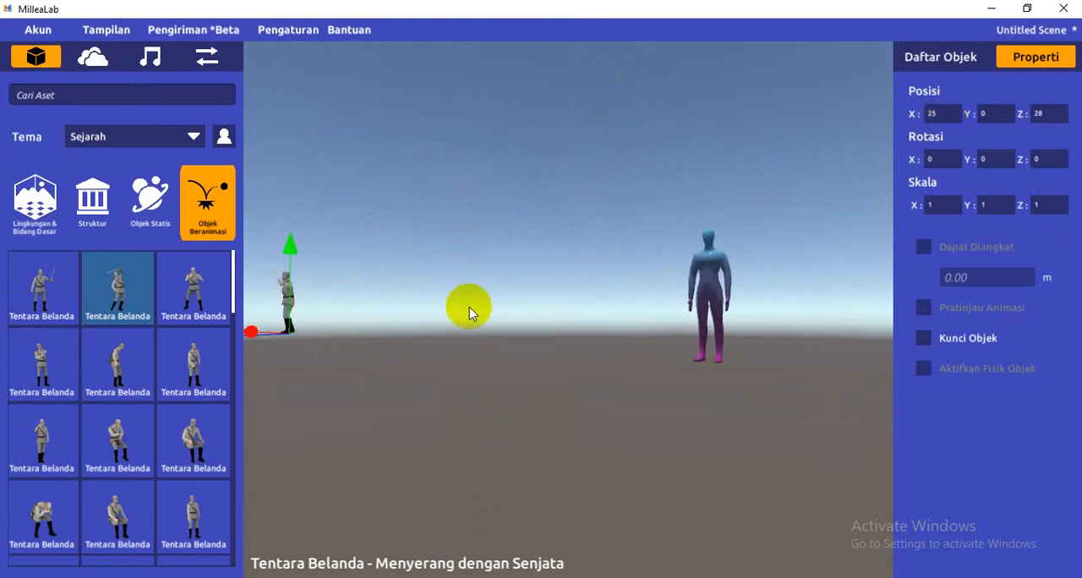
pyautogui.moveTo(469, 306)
pyautogui.mouseDown(button='right')
pyautogui.moveTo(440, 318)
pyautogui.moveTo(456, 318)
pyautogui.mouseUp(button='right')
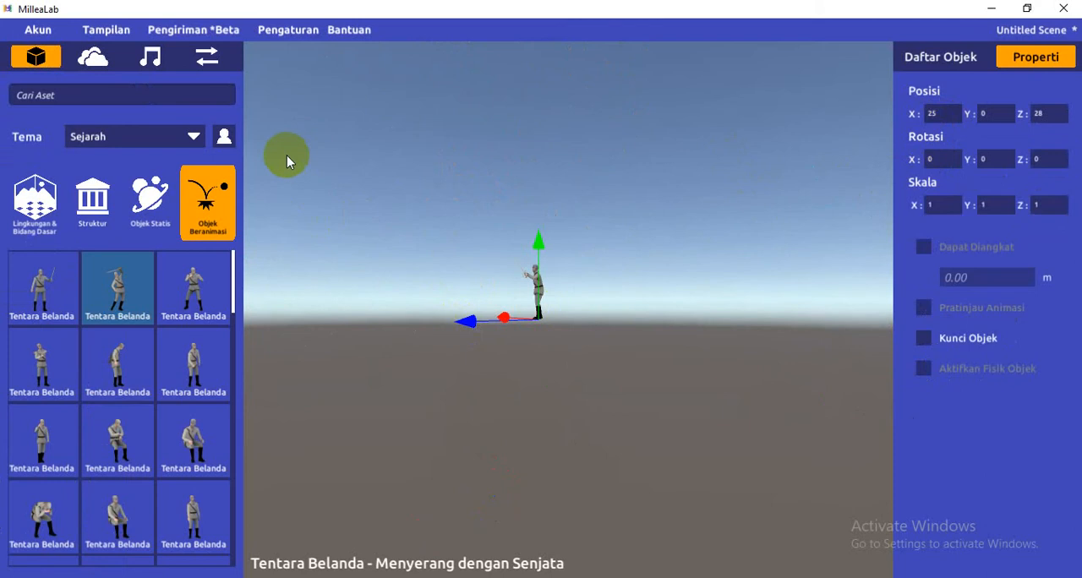
# Look up how to undo an object operation in the control list, then close the list
pyautogui.click(942, 115)
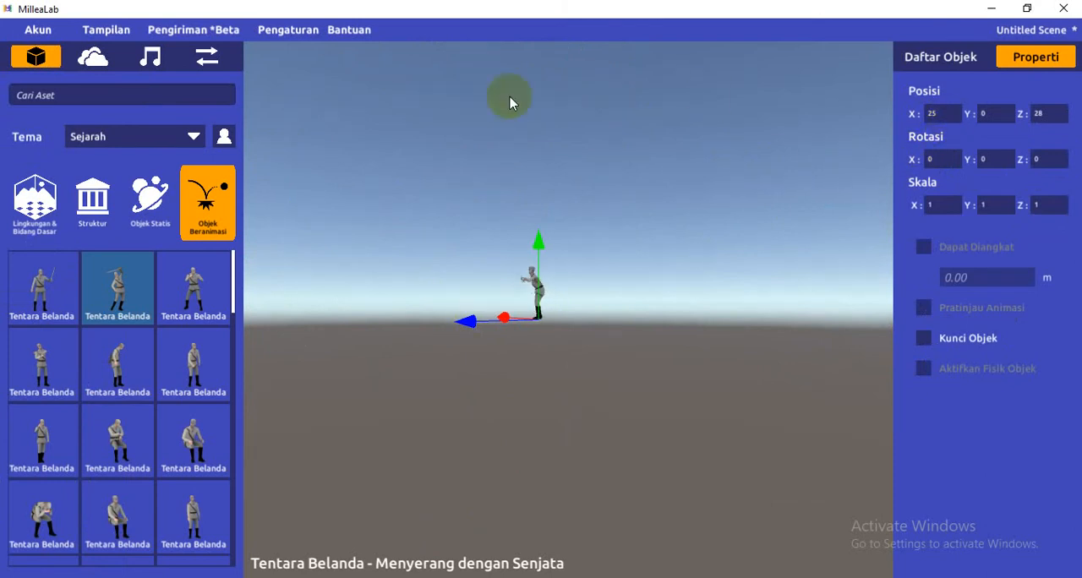
pyautogui.click(363, 30)
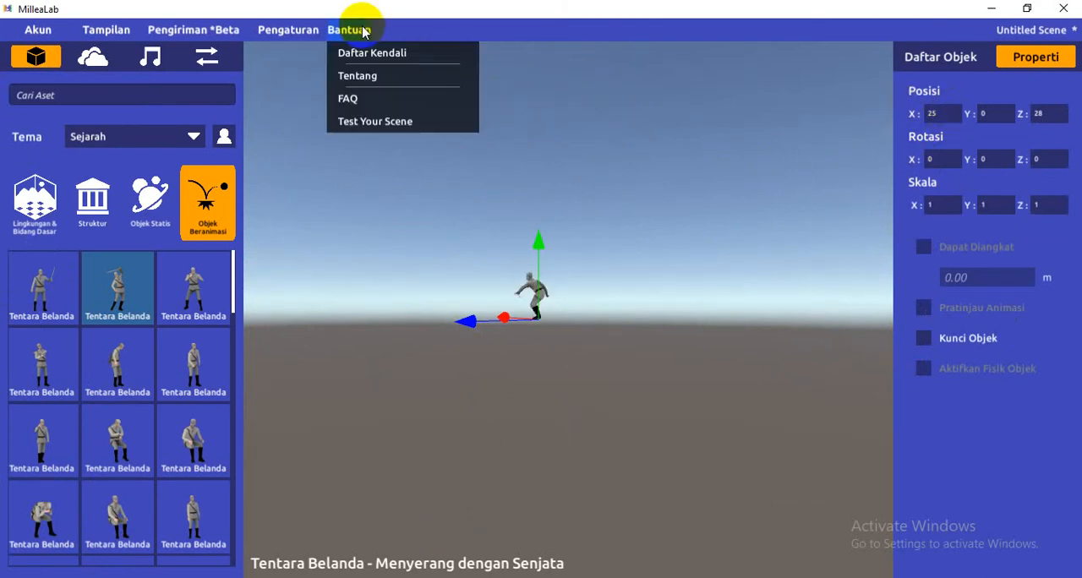
pyautogui.click(365, 49)
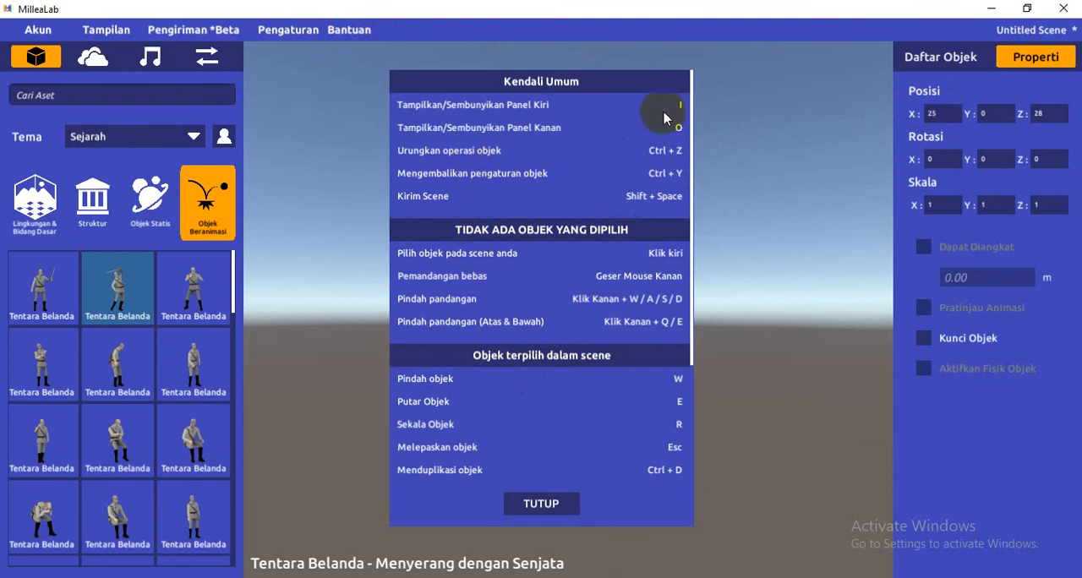
pyautogui.click(541, 503)
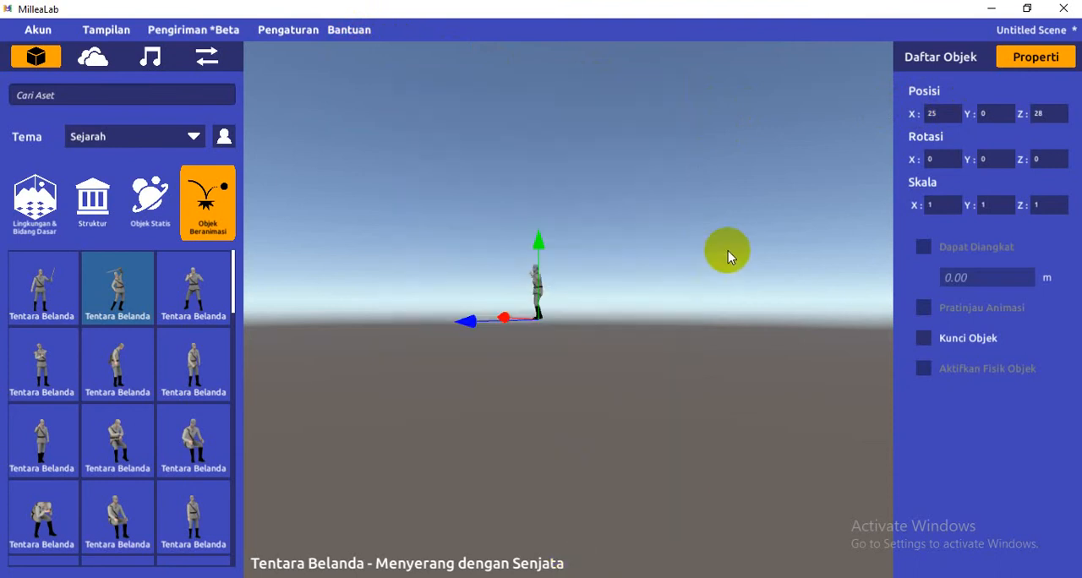
# Undo the soldier's last position change, then set its X position to 18 and compare its place with the Player
pyautogui.hotkey('ctrl', 'z')
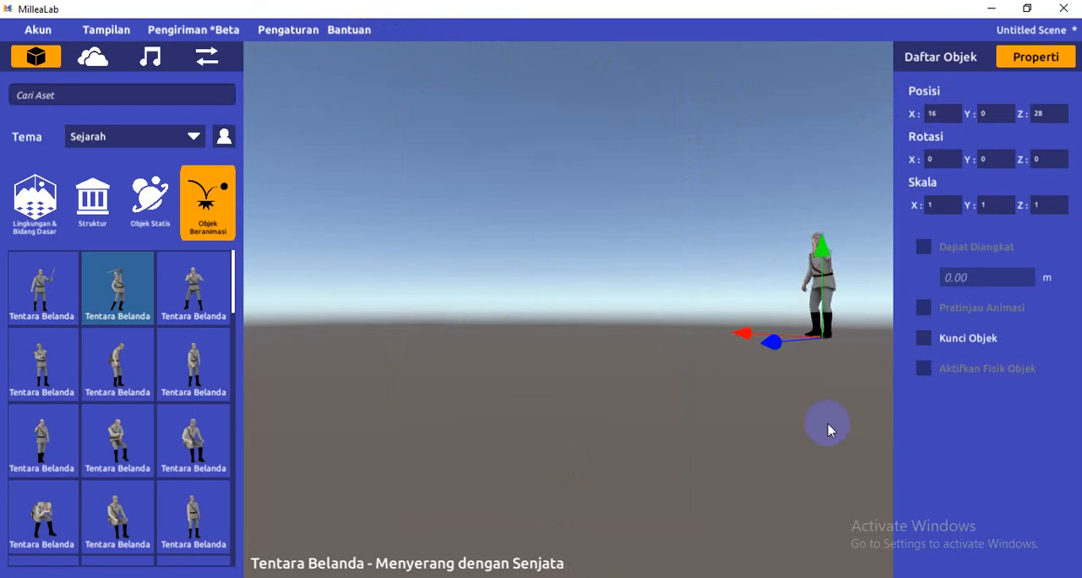
pyautogui.moveTo(788, 448); pyautogui.dragTo(819, 423, button='right')
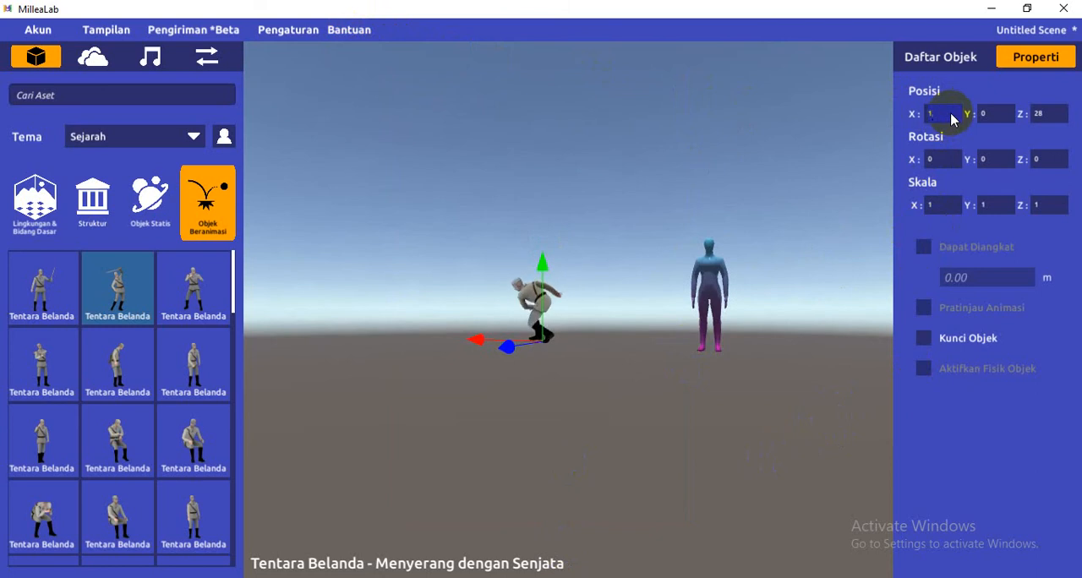
pyautogui.moveTo(550, 441)
pyautogui.mouseDown(button='right')
pyautogui.moveTo(546, 450)
pyautogui.moveTo(533, 438)
pyautogui.mouseUp(button='right')
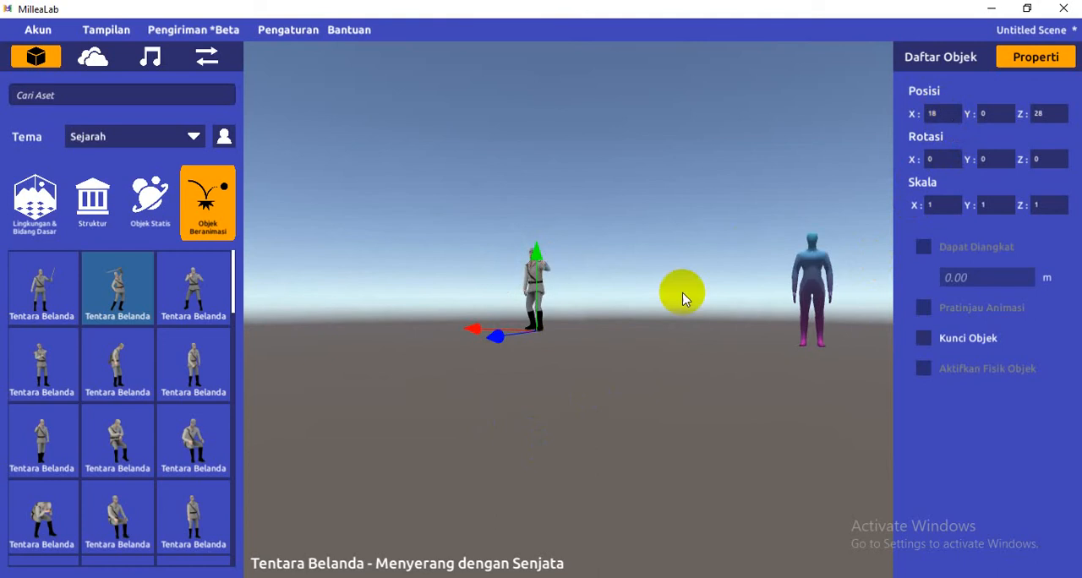
pyautogui.moveTo(507, 358); pyautogui.dragTo(559, 382, button='right')
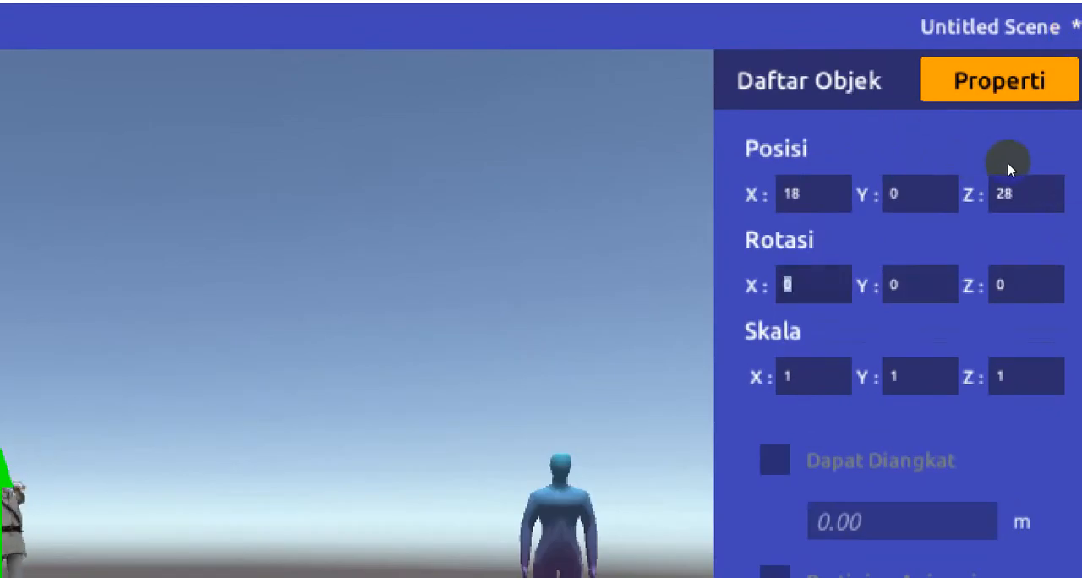
# Go through the soldier's X, Y and Z rotation values, then deselect the soldier
pyautogui.press('Tab')
pyautogui.press('Tab')
pyautogui.press('Tab')
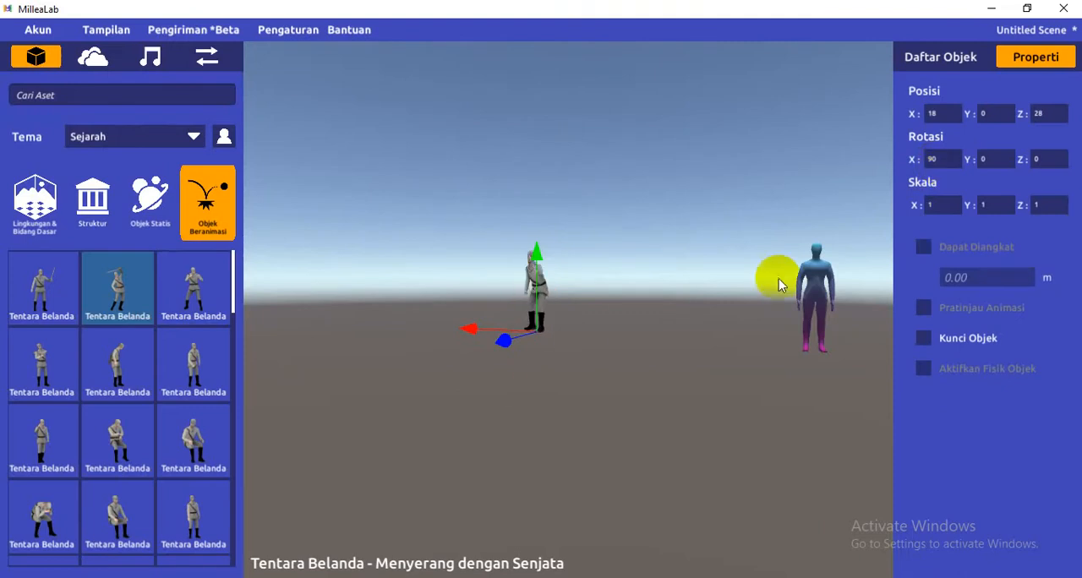
pyautogui.click(629, 320)
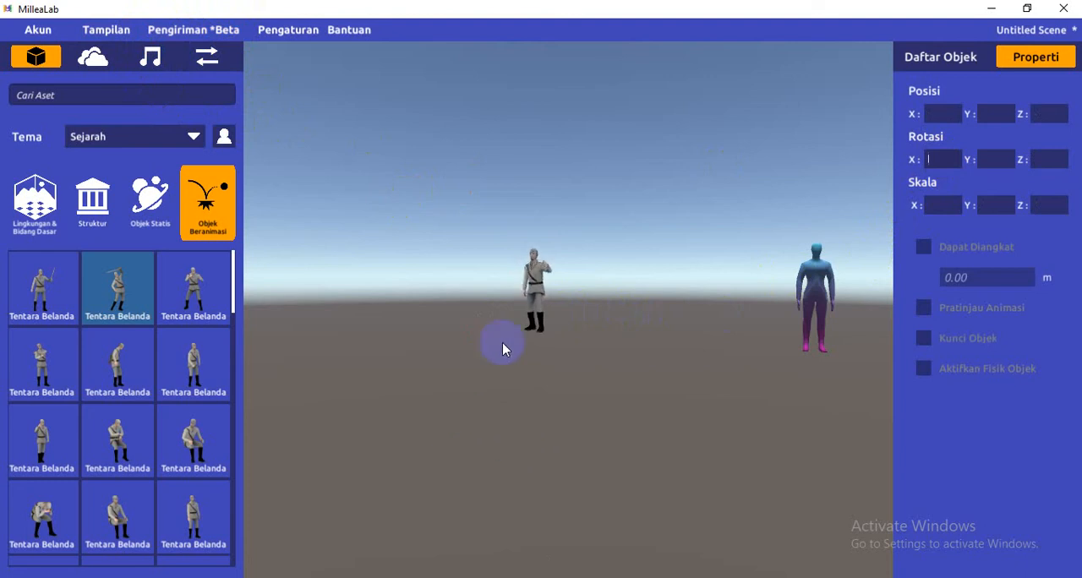
# Reselect the soldier and try an X rotation of 90, then reset the X rotation to 0
pyautogui.scroll(2, 498, 331)
pyautogui.scroll(-2, 498, 342)
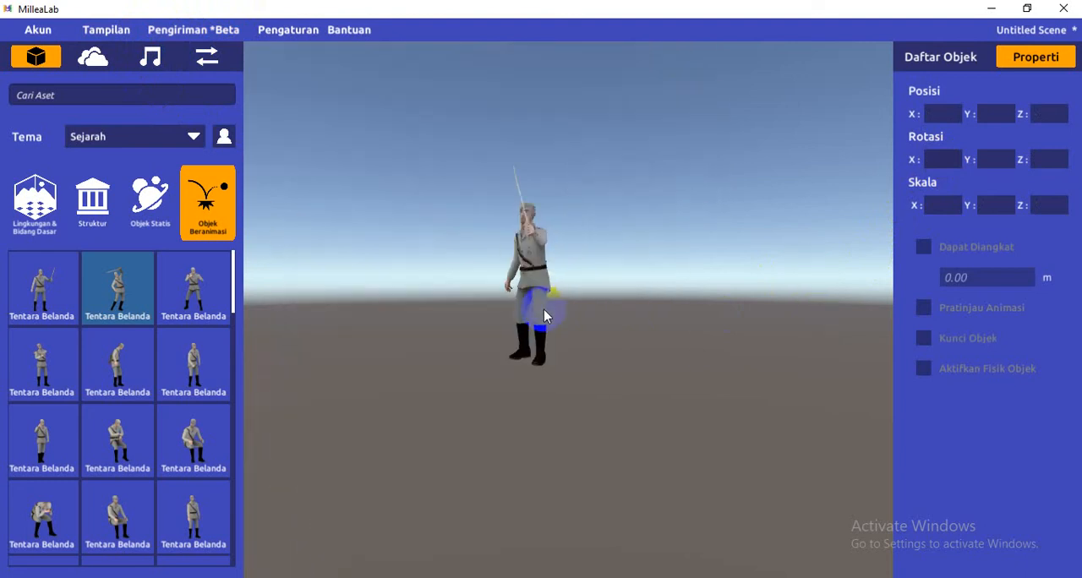
pyautogui.click(541, 301)
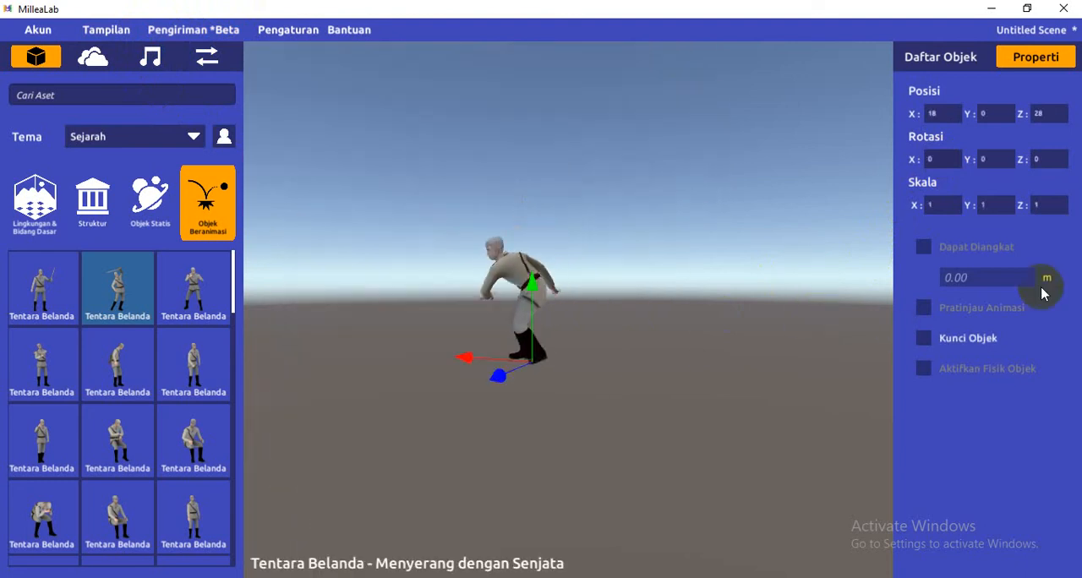
pyautogui.click(944, 161)
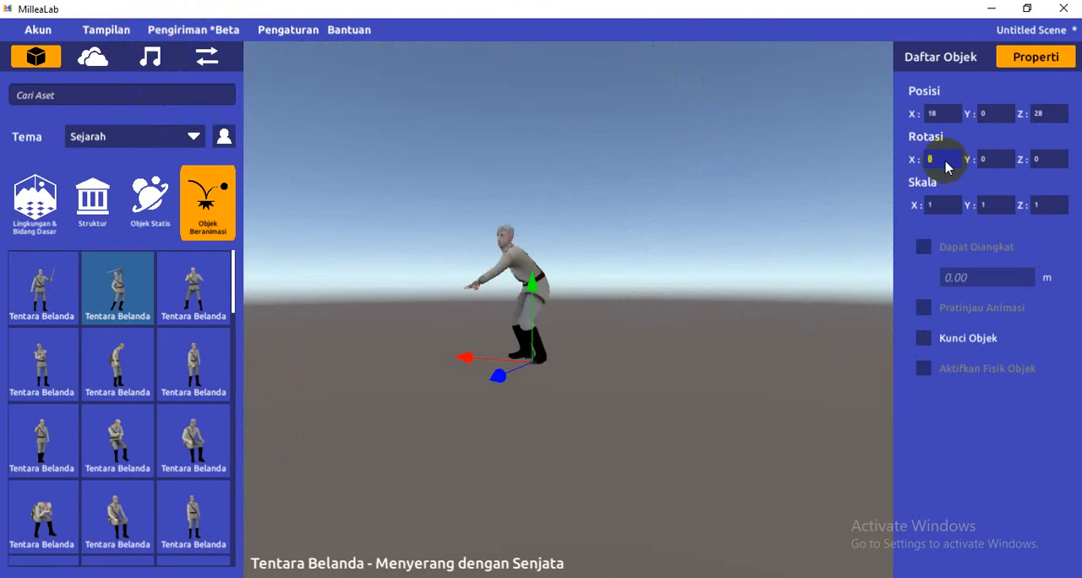
pyautogui.write('90')
pyautogui.press('Return')
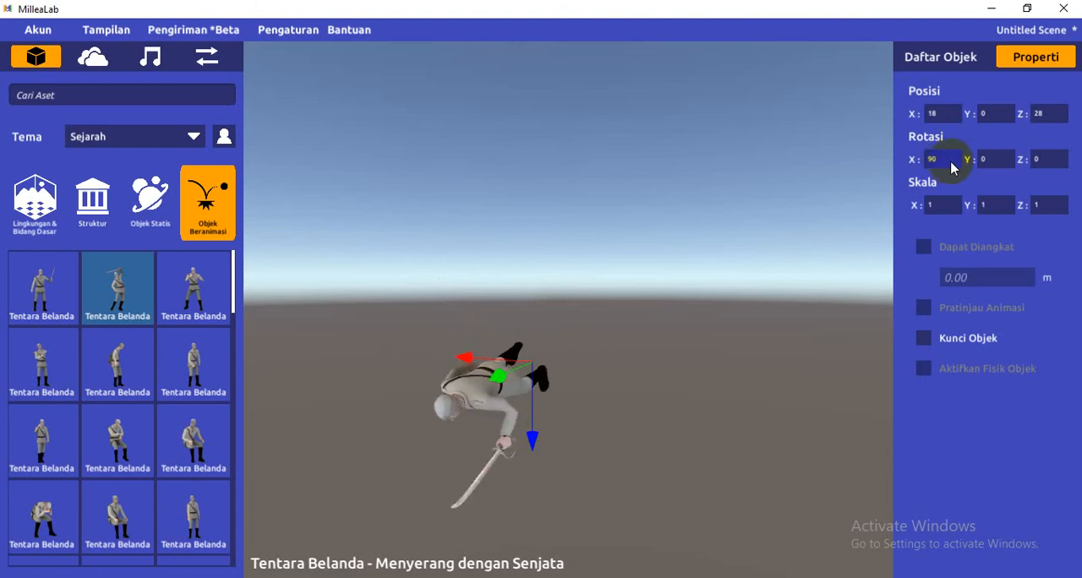
pyautogui.click(947, 164)
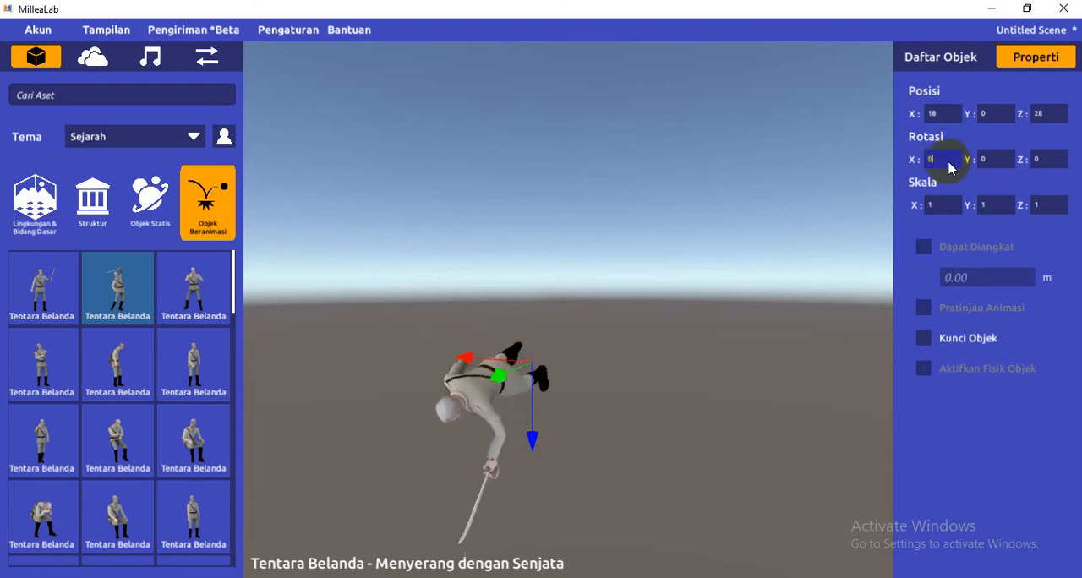
pyautogui.write('0')
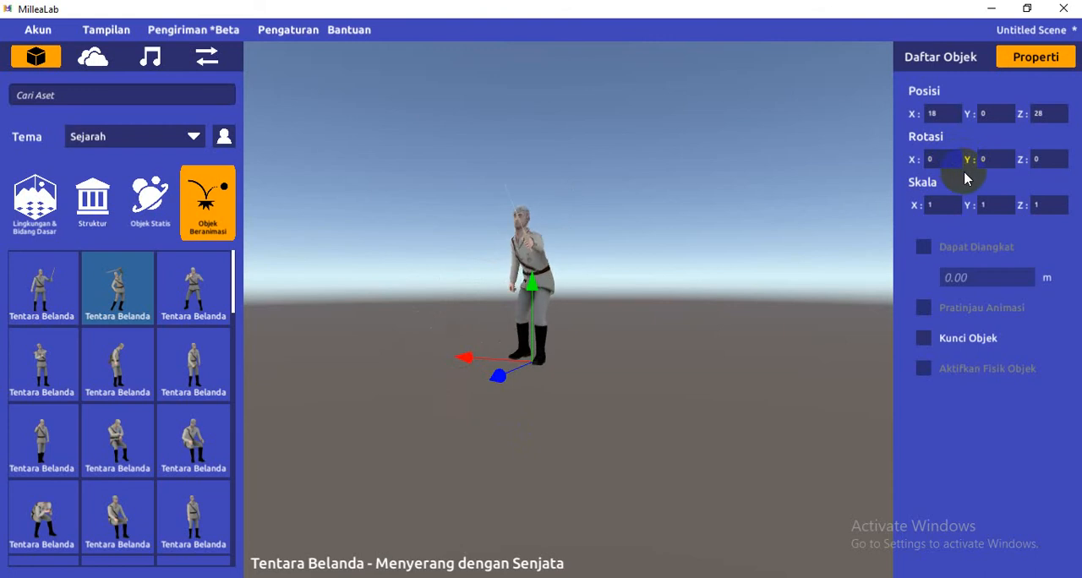
# Try Y rotations of 180 and 360 on the soldier, then reset the Y rotation to 0
pyautogui.click(986, 164)
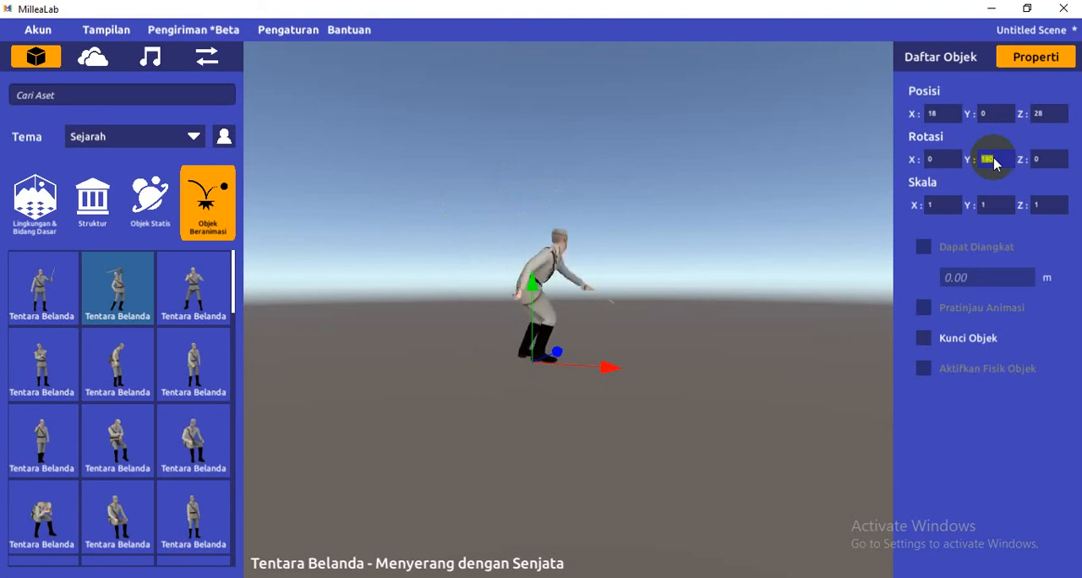
pyautogui.write('0')
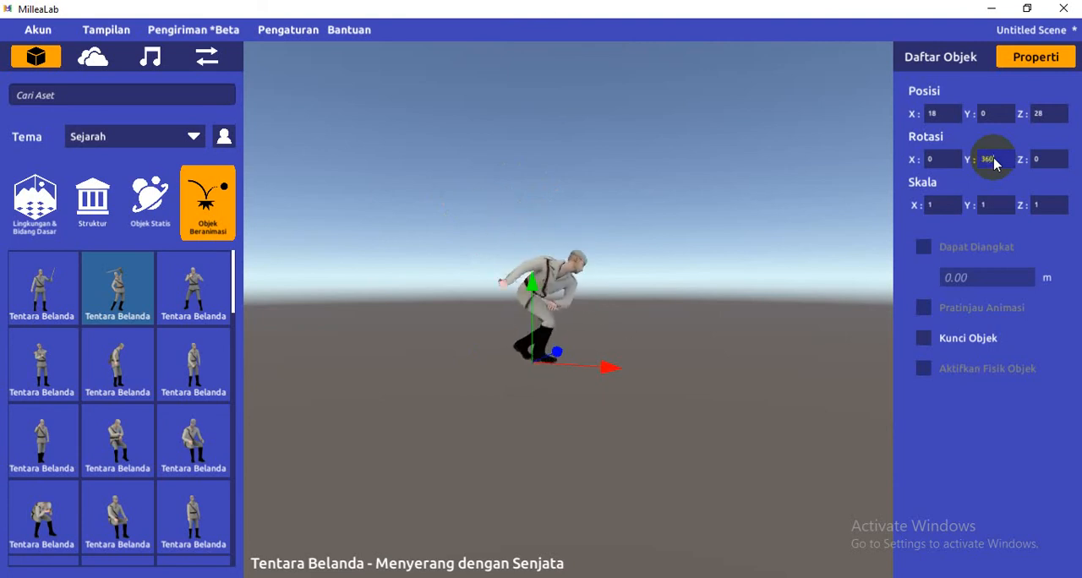
pyautogui.press('Return')
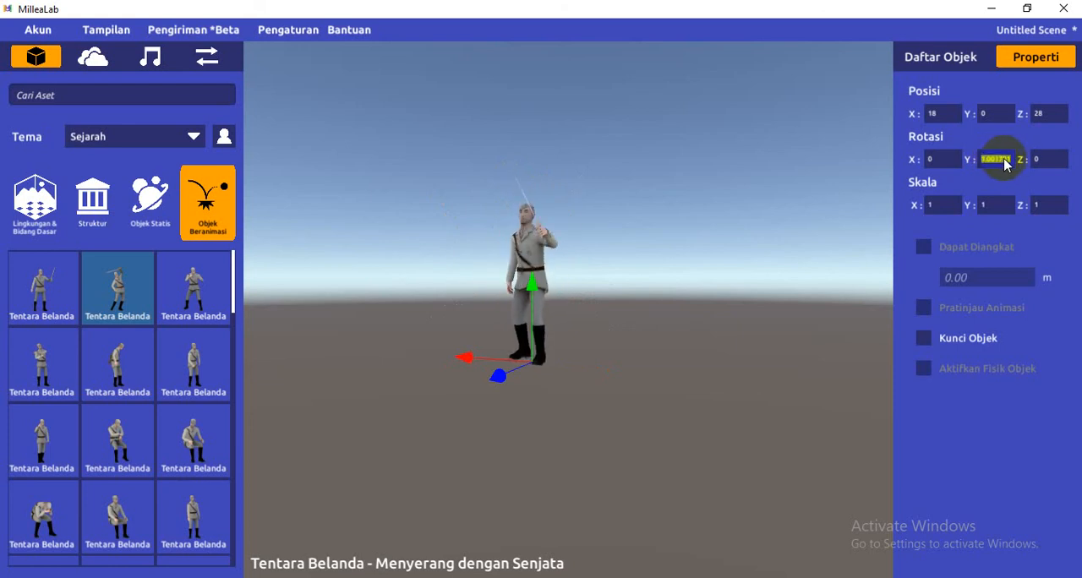
pyautogui.write('0')
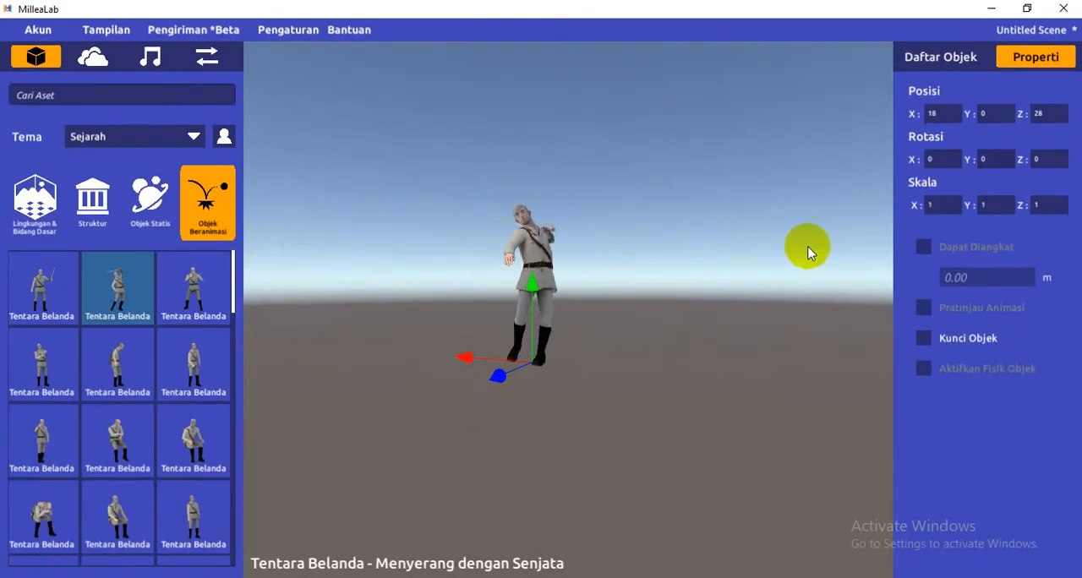
# Set the soldier's Z rotation to 90 to tip it onto its side
pyautogui.click(1051, 158)
pyautogui.write('90')
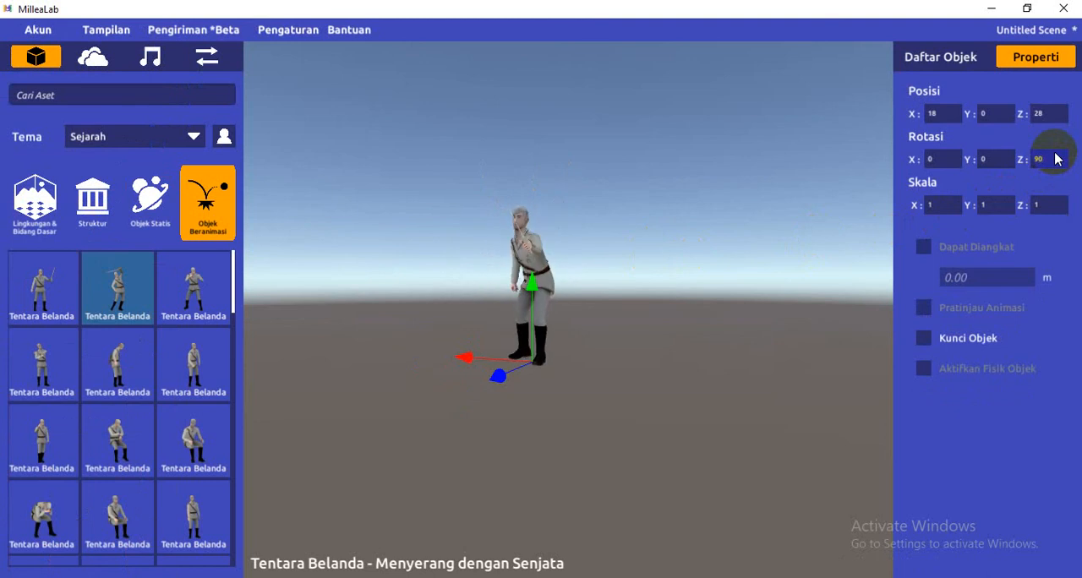
pyautogui.press('Return')
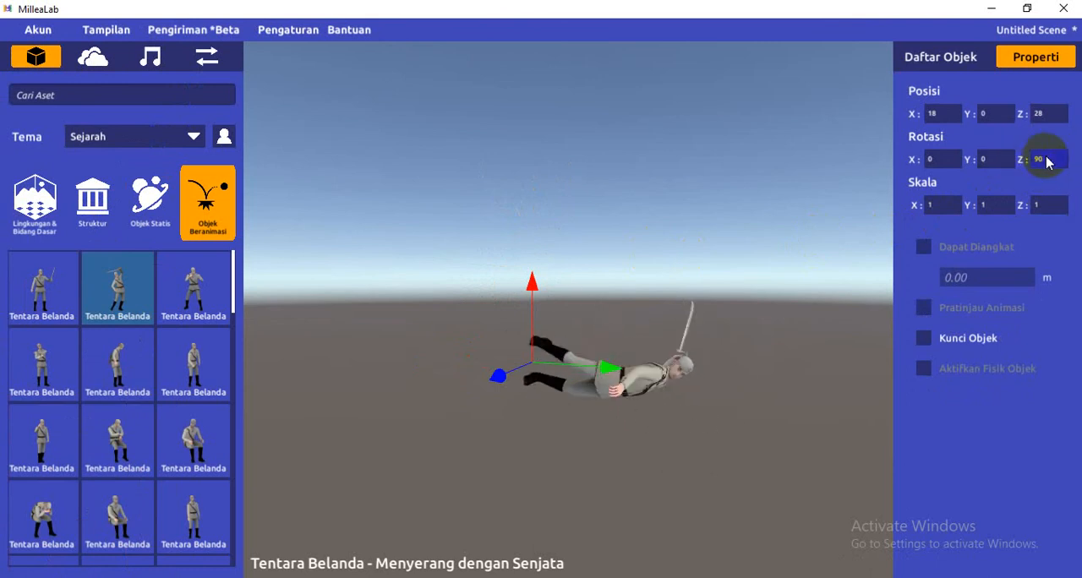
# Turn the soldier upside down with a Z rotation of 180, then reset the Z rotation to 0
pyautogui.click(1046, 160)
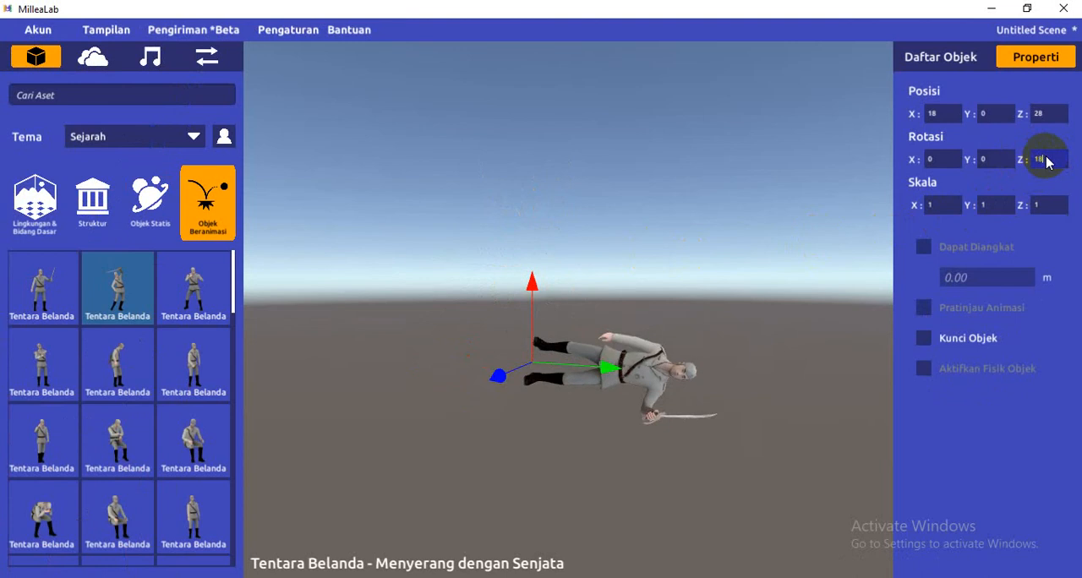
pyautogui.write('180')
pyautogui.press('Return')
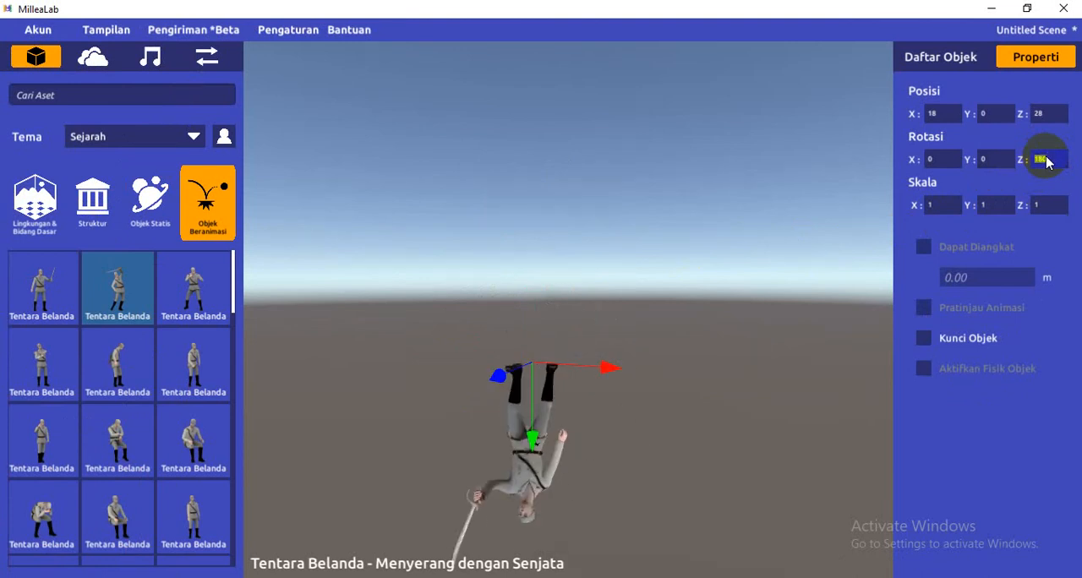
pyautogui.write('0')
pyautogui.press('Return')
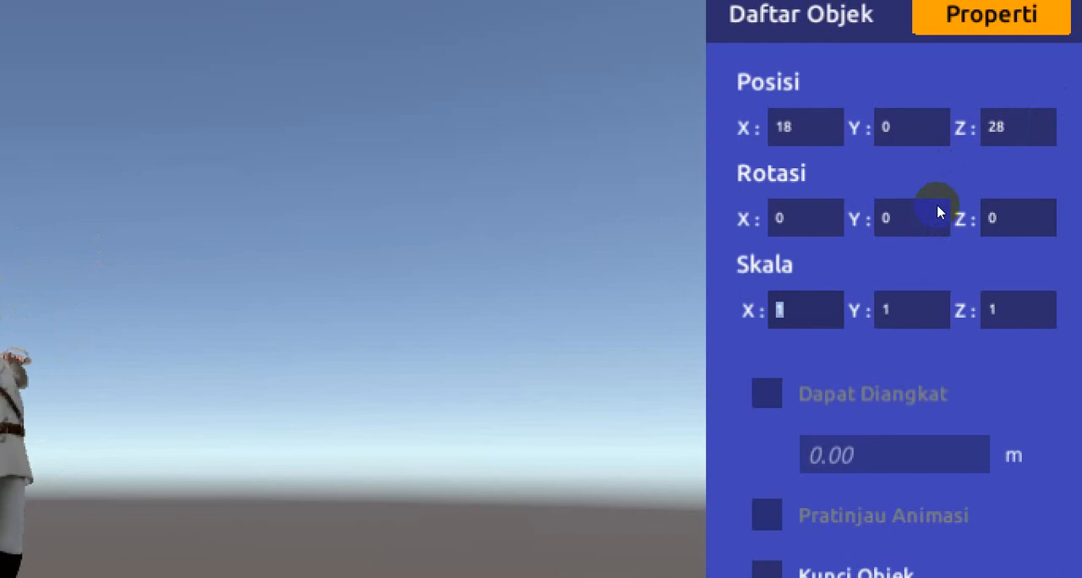
# Go through the soldier's X, Y and Z scale values
pyautogui.write('1')
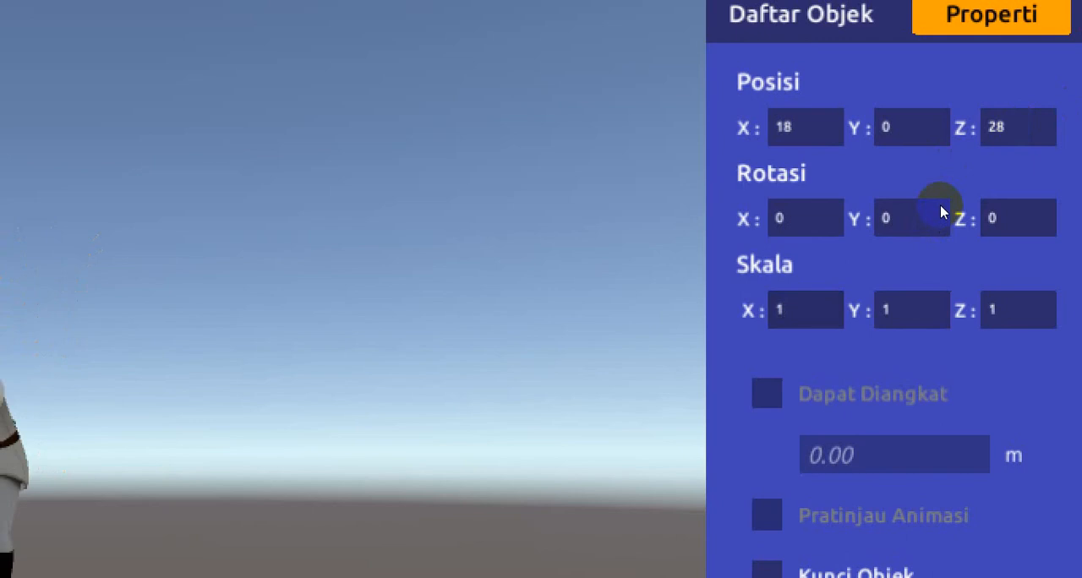
pyautogui.press('Tab')
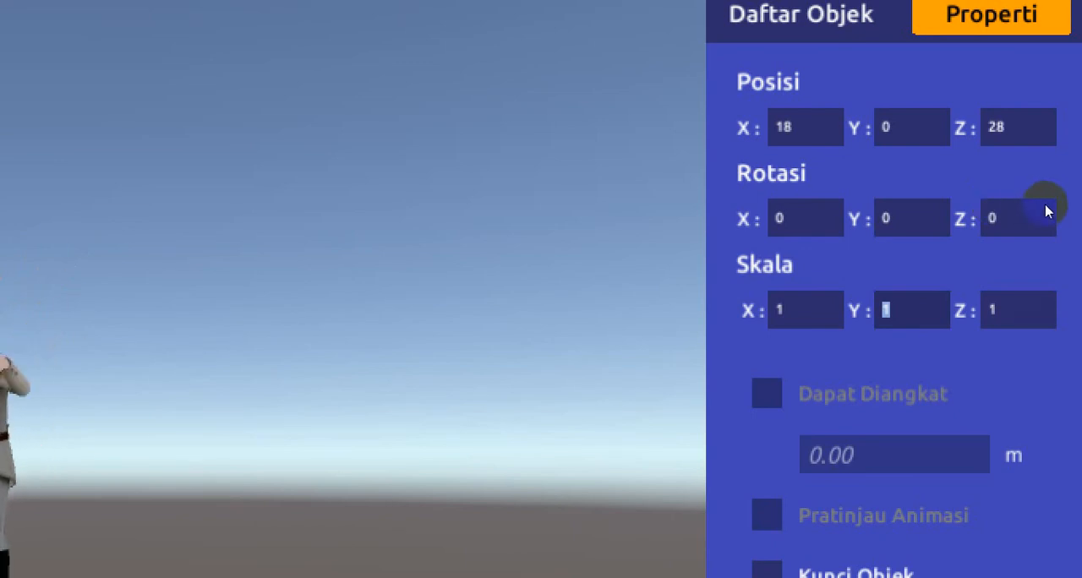
pyautogui.press('Tab')
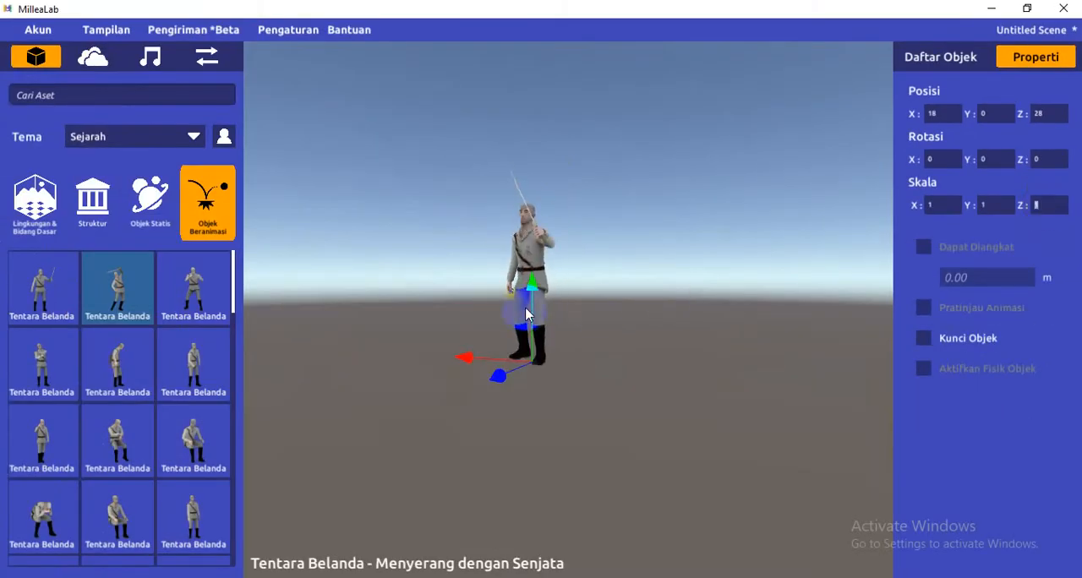
# Widen the soldier with an X scale of 2, then reset the X scale to 1
pyautogui.scroll(5, 525, 309)
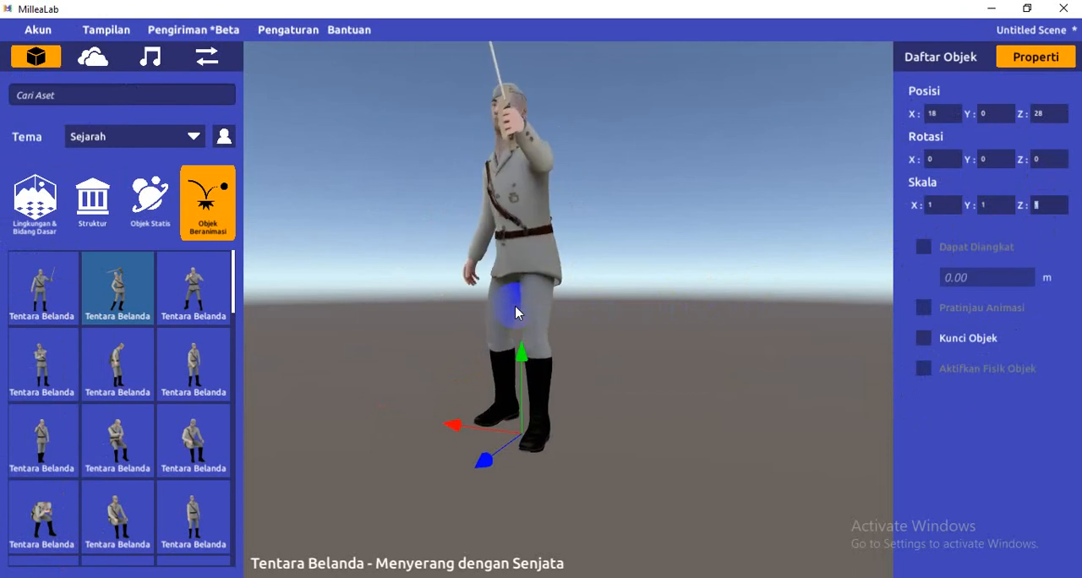
pyautogui.click(945, 208)
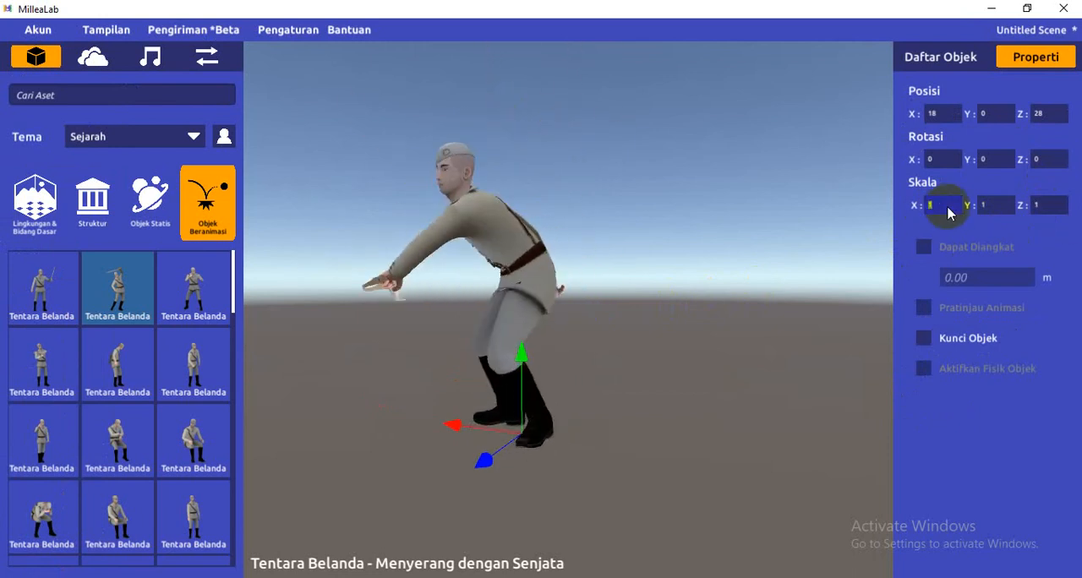
pyautogui.write('2')
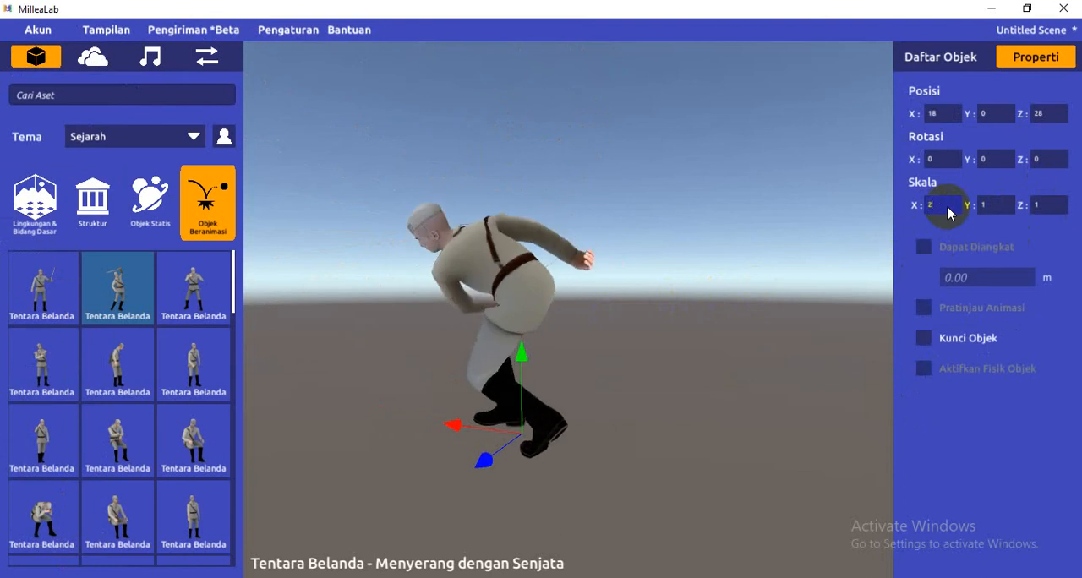
pyautogui.press('Return')
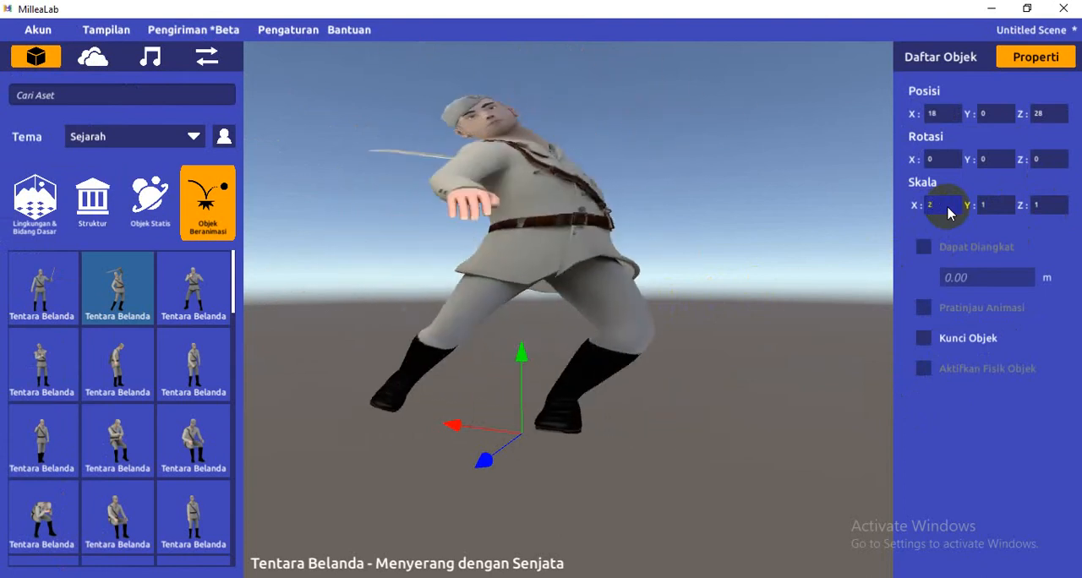
pyautogui.click(947, 210)
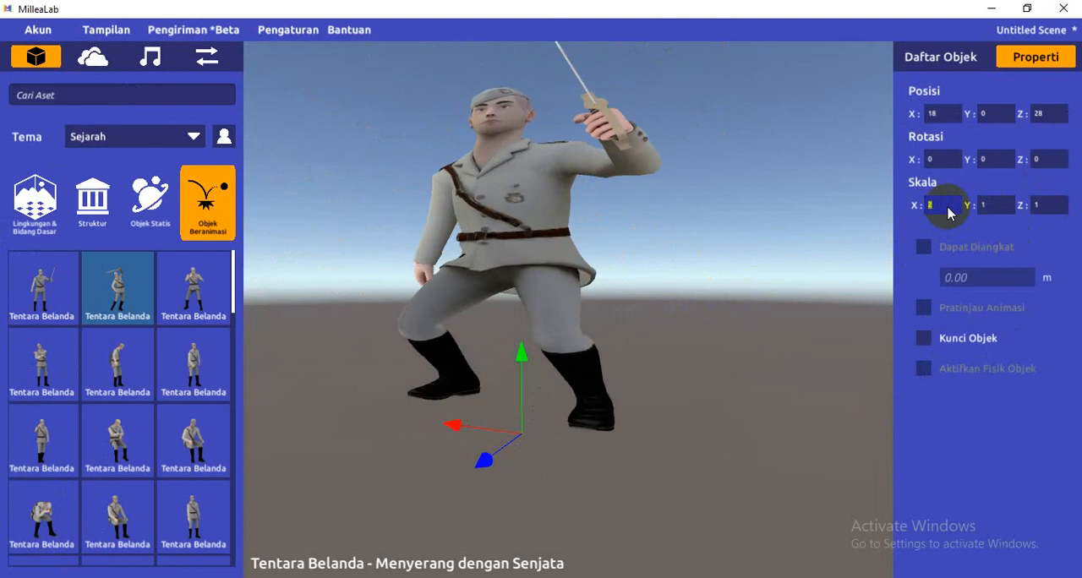
pyautogui.write('1')
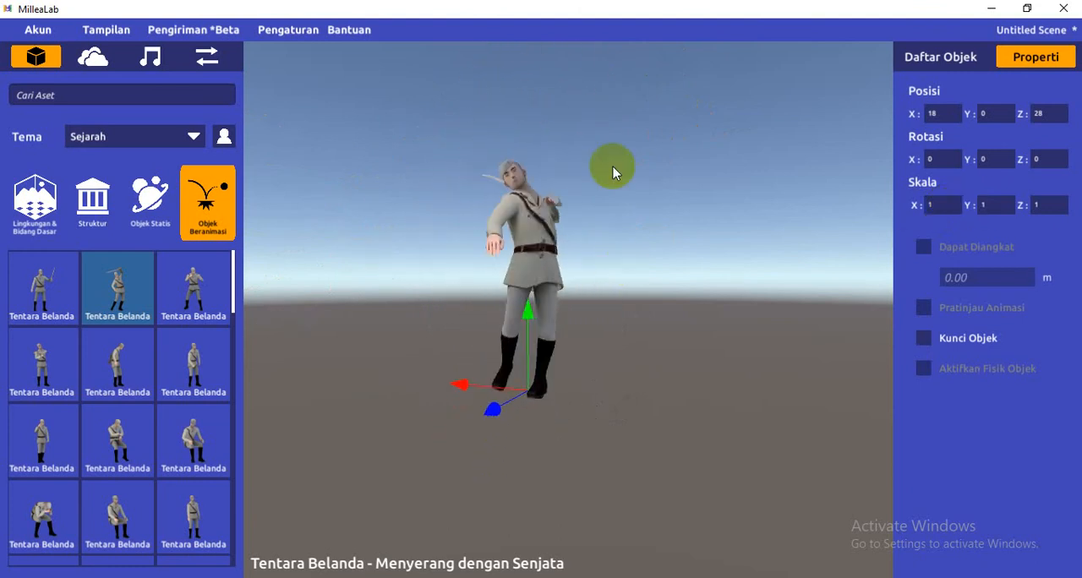
# Stretch the soldier vertically with a Y scale of 2, and reset the Y scale to 1
pyautogui.click(997, 205)
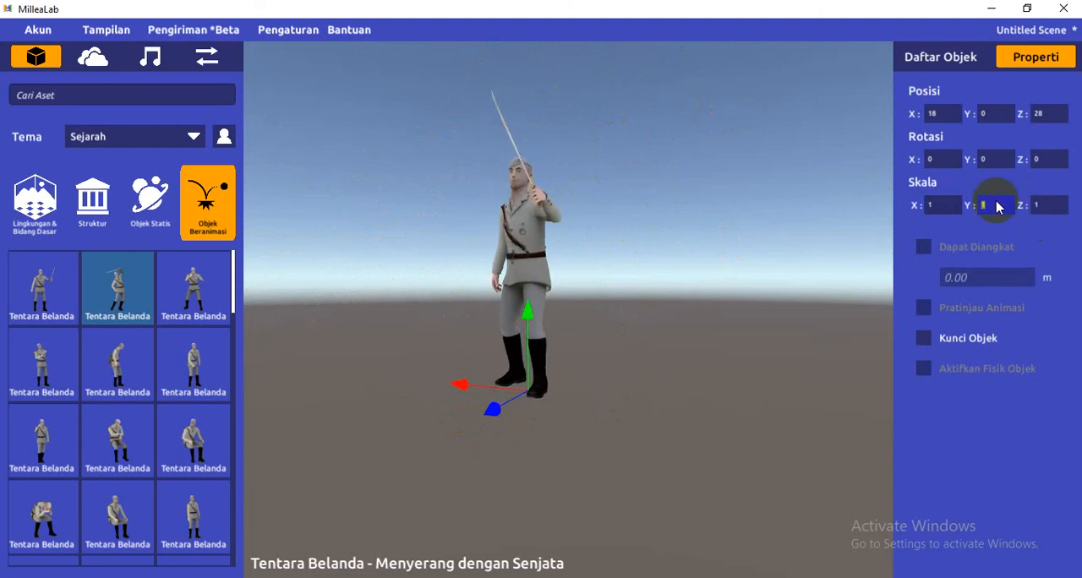
pyautogui.write('2')
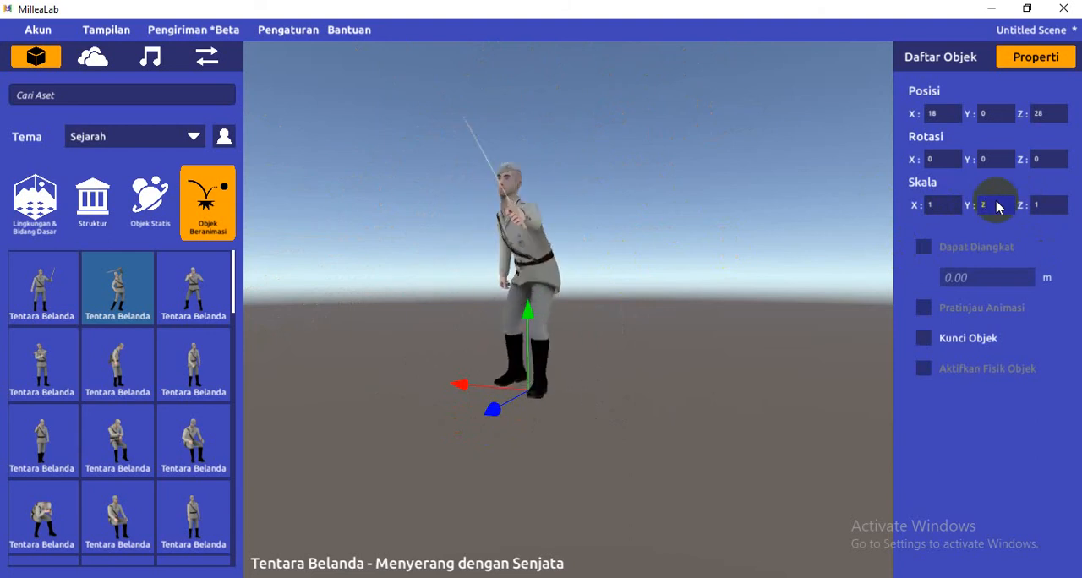
pyautogui.press('Return')
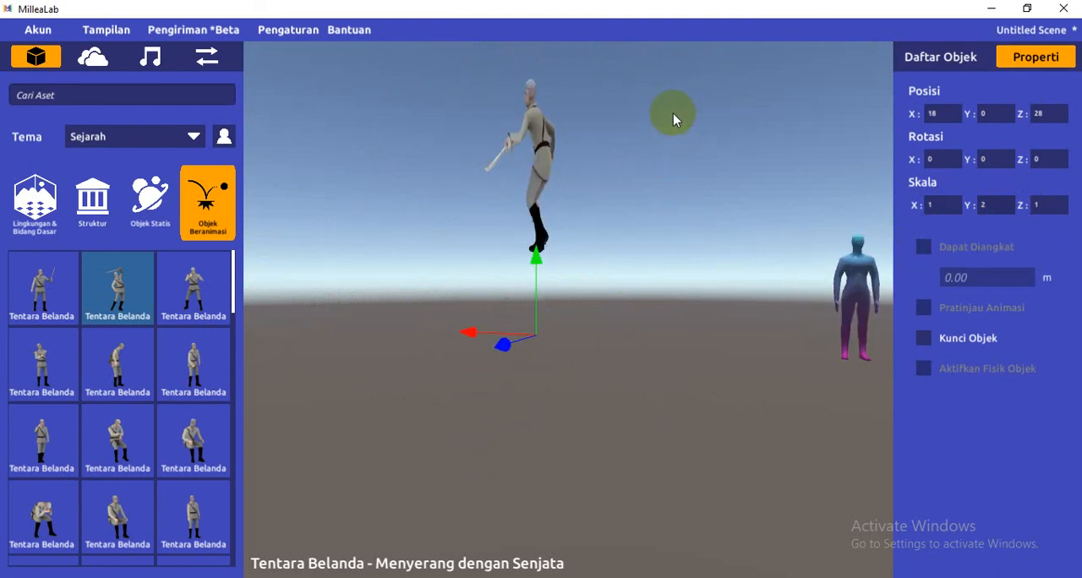
pyautogui.click(1002, 213)
pyautogui.write('1')
pyautogui.press('Return')
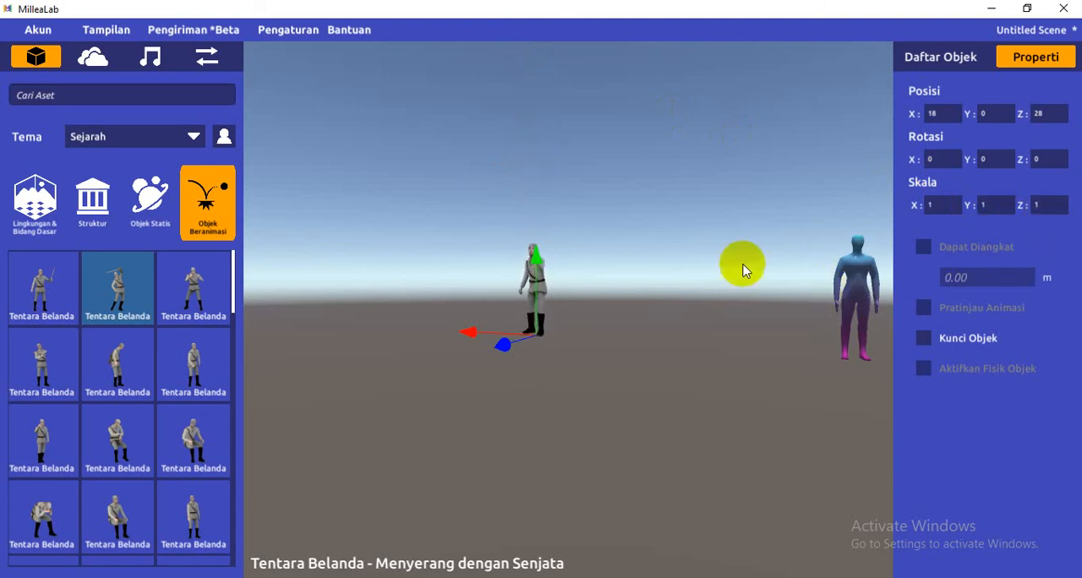
pyautogui.click(742, 268)
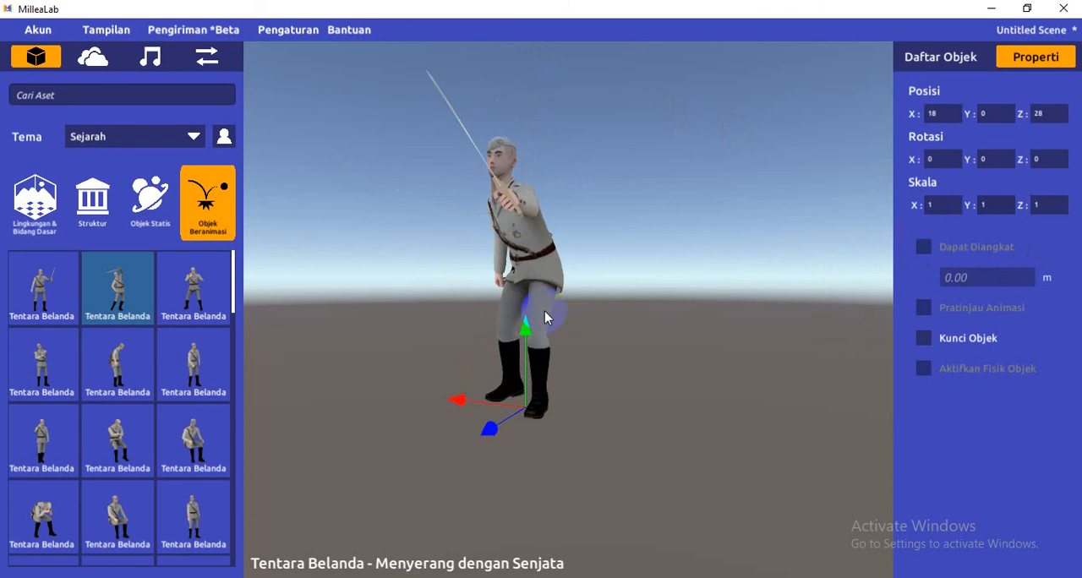
# Deepen the soldier with a Z scale of 2, and reset the Z scale to 1
pyautogui.click(1044, 207)
pyautogui.write('2')
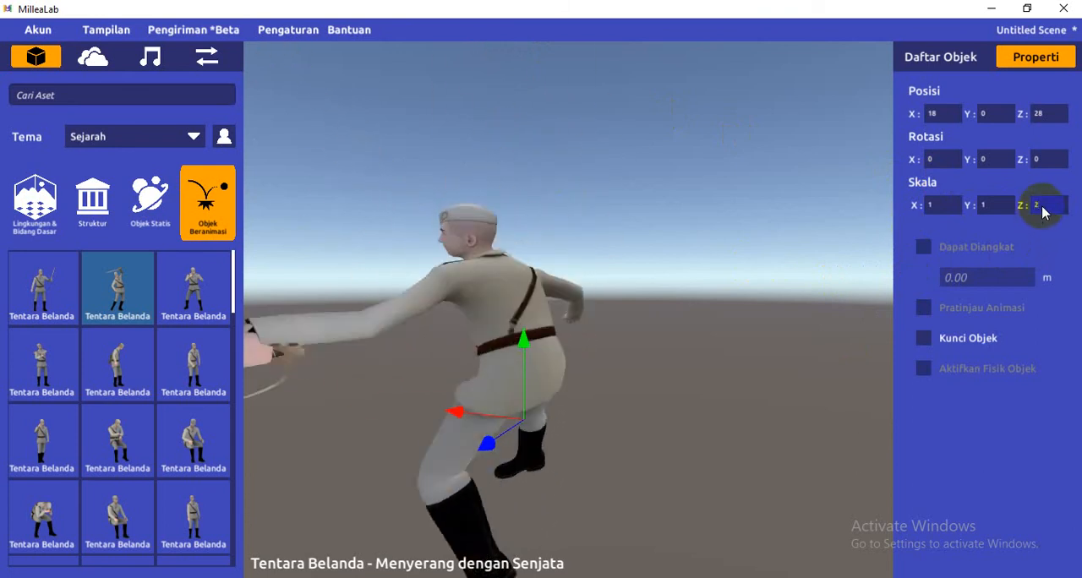
pyautogui.click(670, 302)
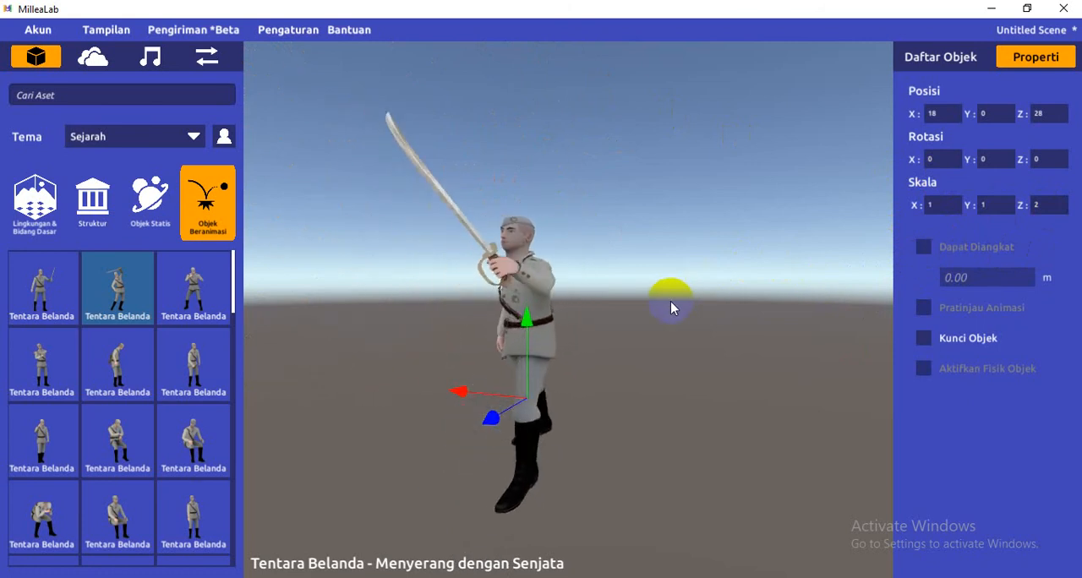
pyautogui.click(1045, 213)
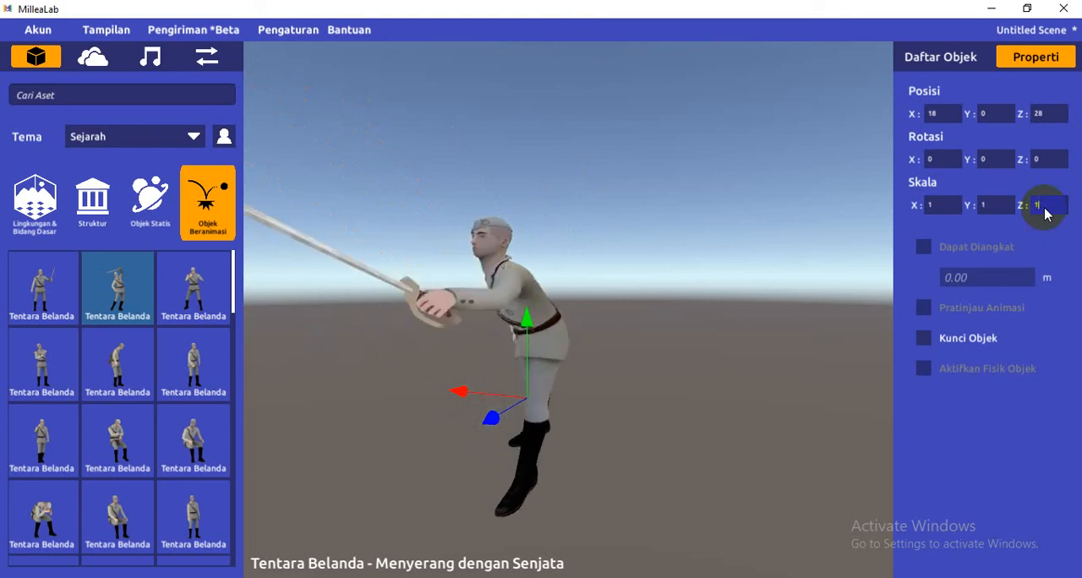
pyautogui.write('1')
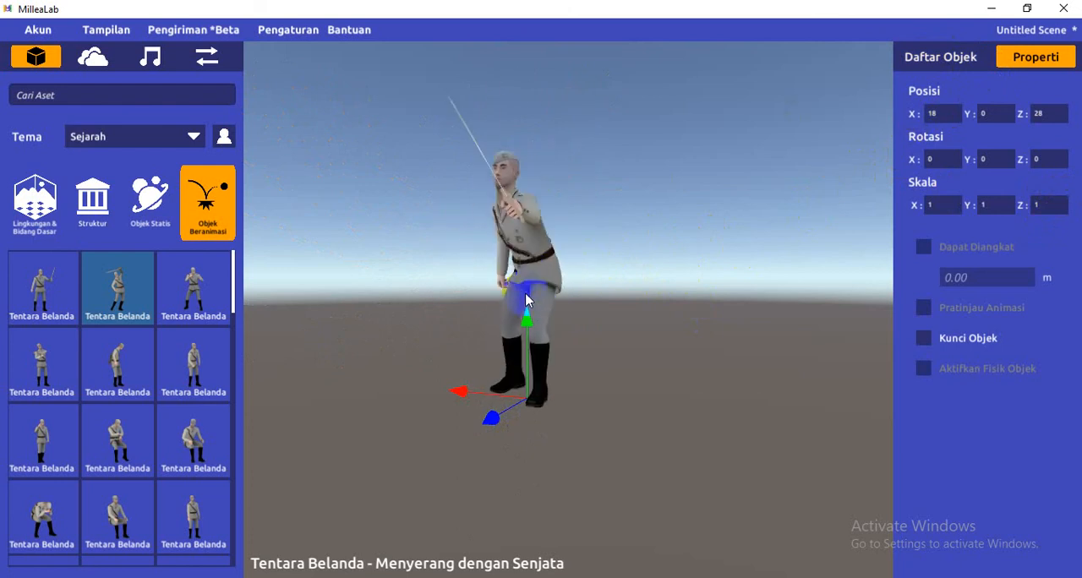
# Show the scene's object list and delete the selected Tentara Belanda soldier from the scene
pyautogui.click(940, 52)
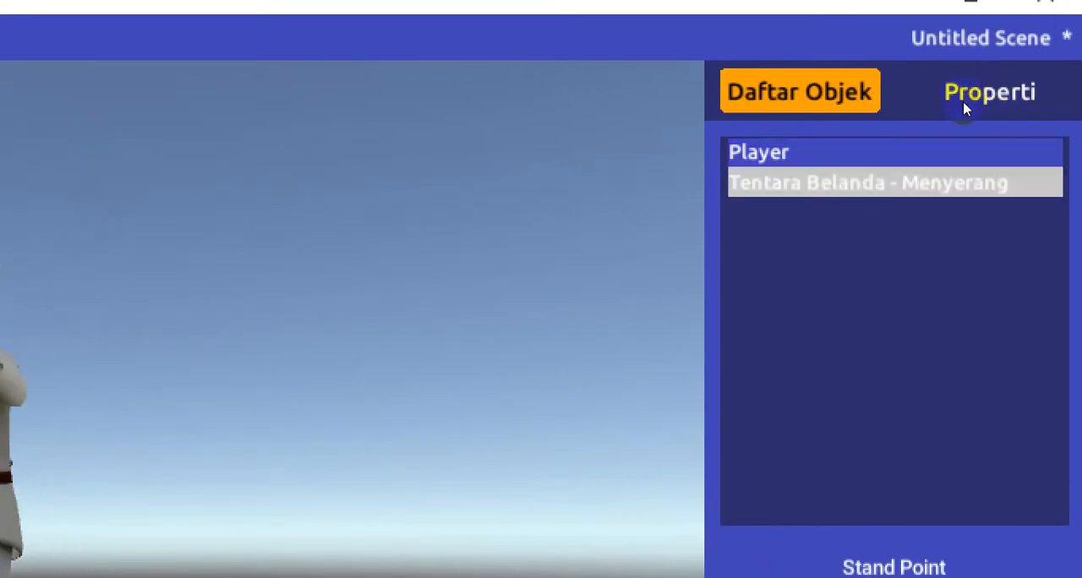
pyautogui.press('Delete')
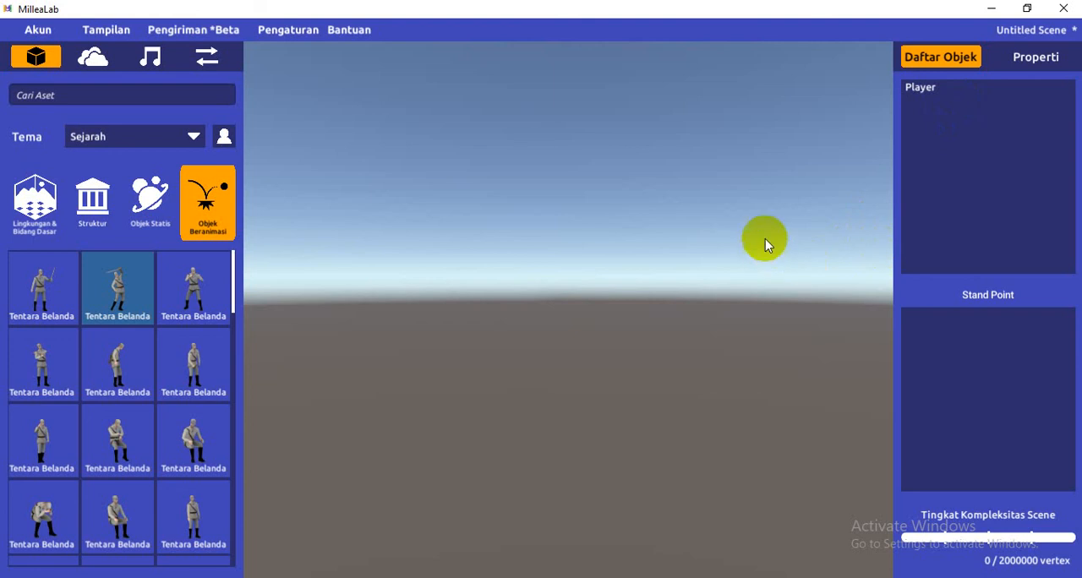
pyautogui.scroll(-1, 744, 235)
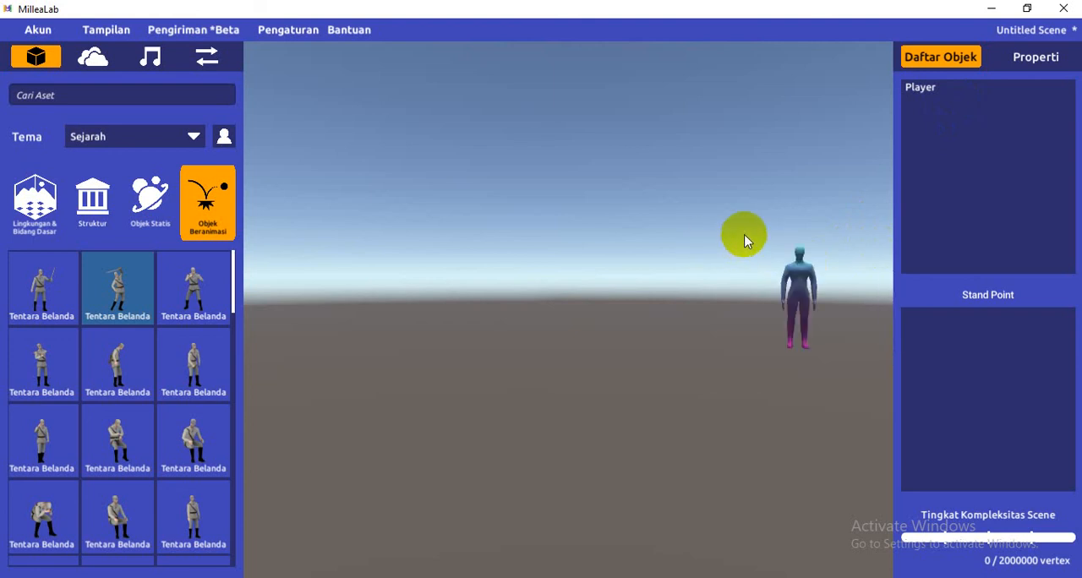
# Locate the Player figure in the scene and view it up close
pyautogui.click(229, 150)
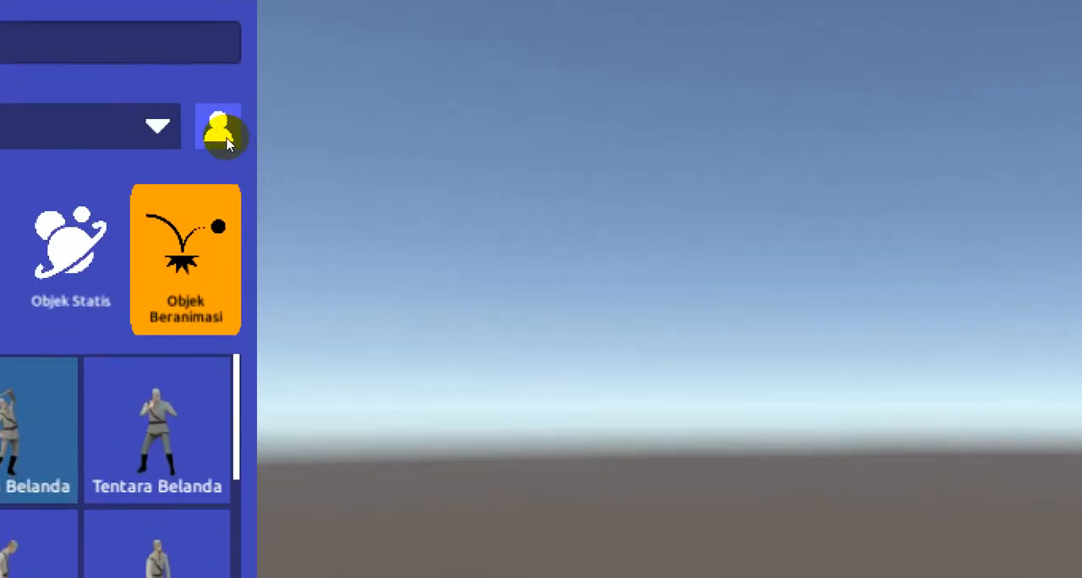
pyautogui.click(226, 138)
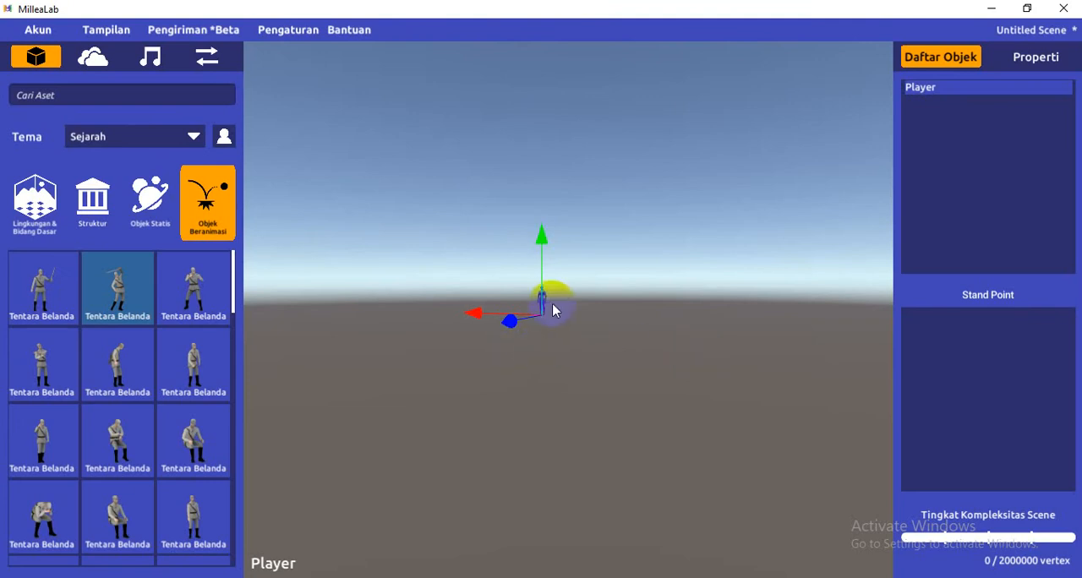
pyautogui.scroll(5, 550, 310)
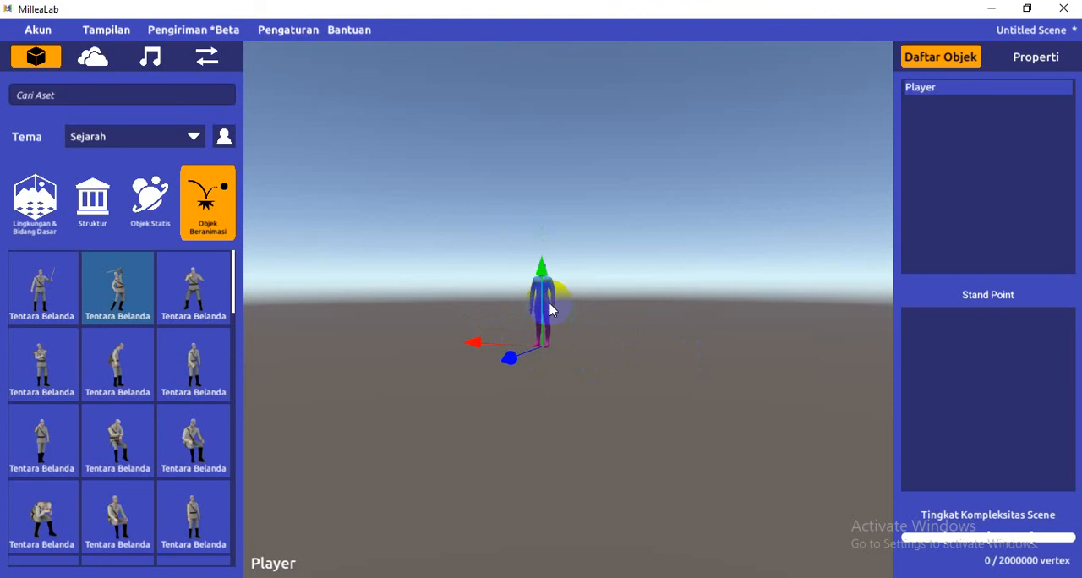
pyautogui.scroll(2, 549, 310)
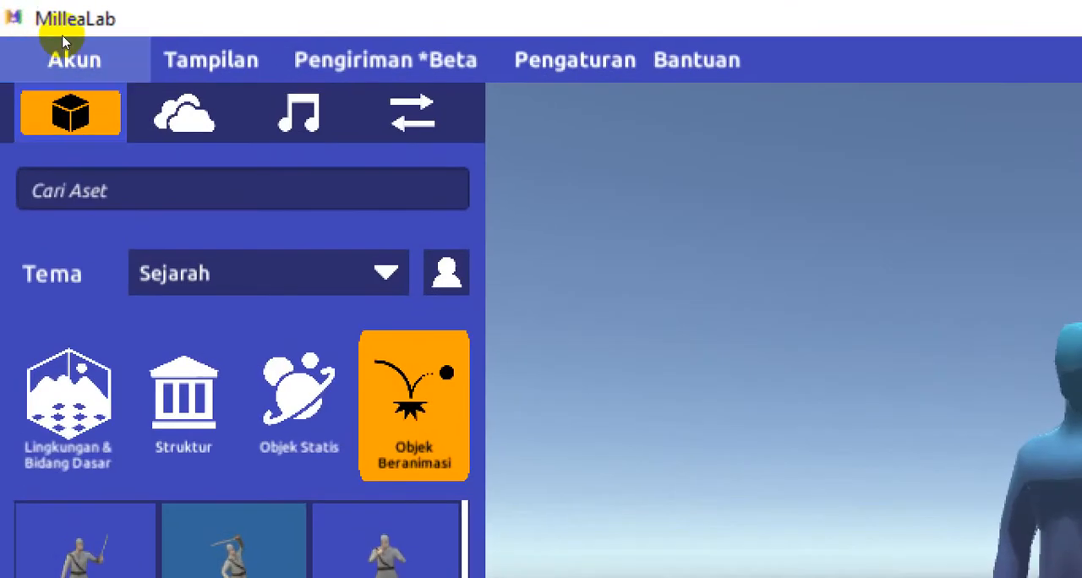
# Start a new scene and bring up the list of available templates
pyautogui.click(30, 28)
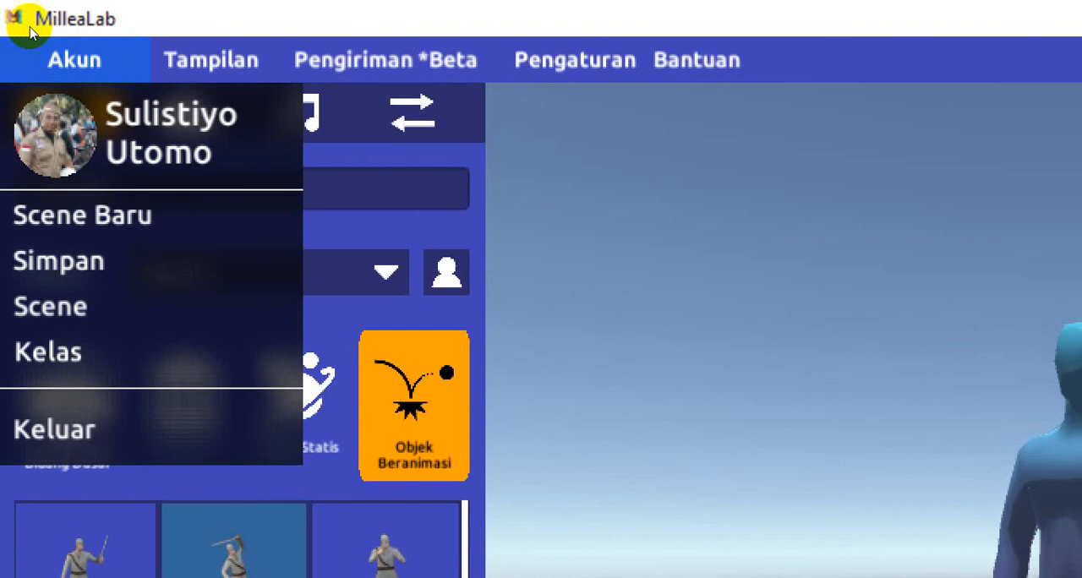
pyautogui.click(27, 112)
pyautogui.press('super')
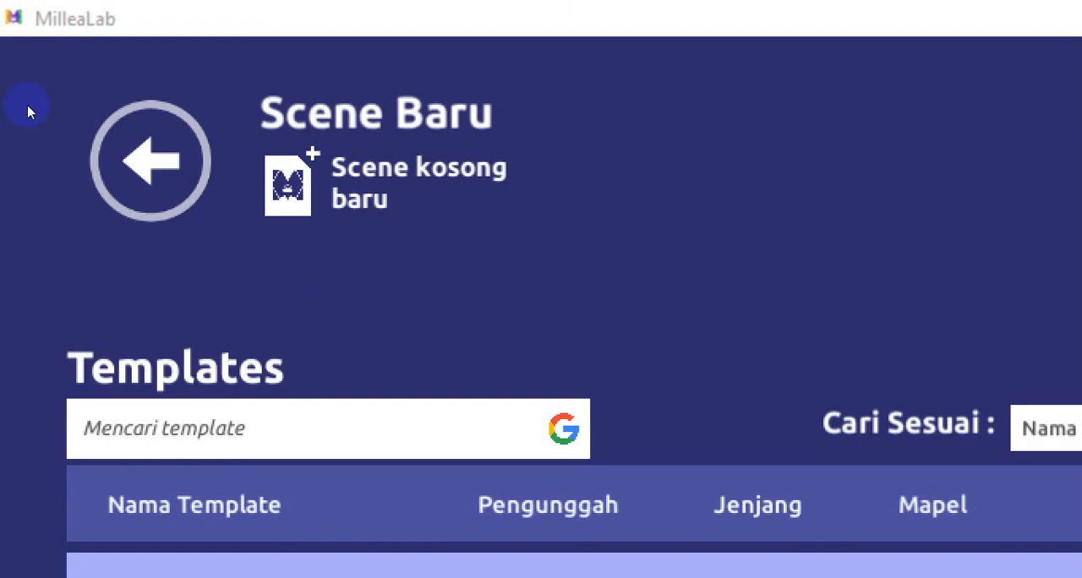
pyautogui.click(229, 68)
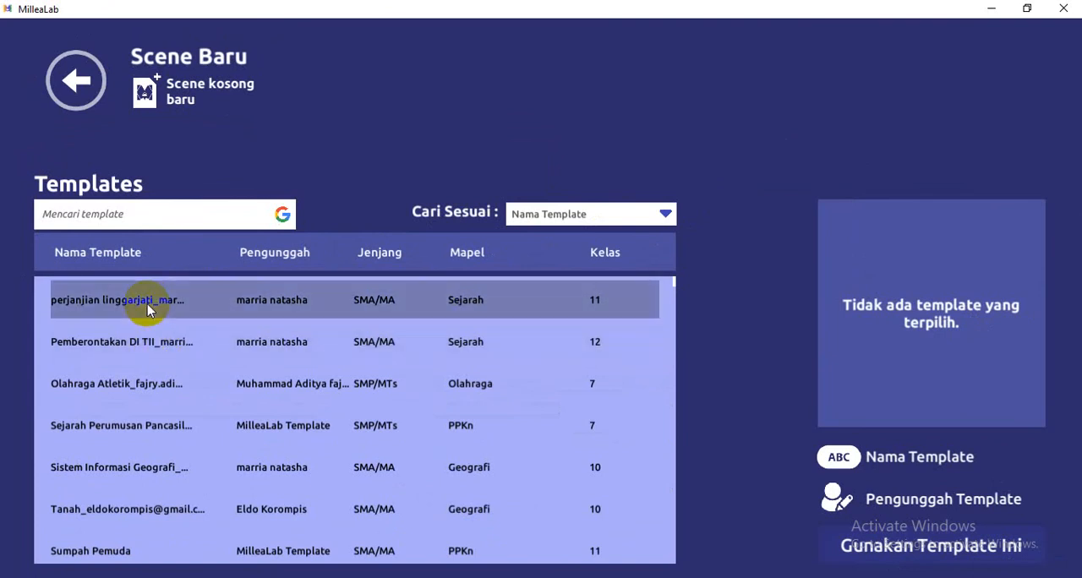
# Preview the Pemberontakan DI TII template and select the perjanjian linggarjati history template for class 11
pyautogui.click(147, 304)
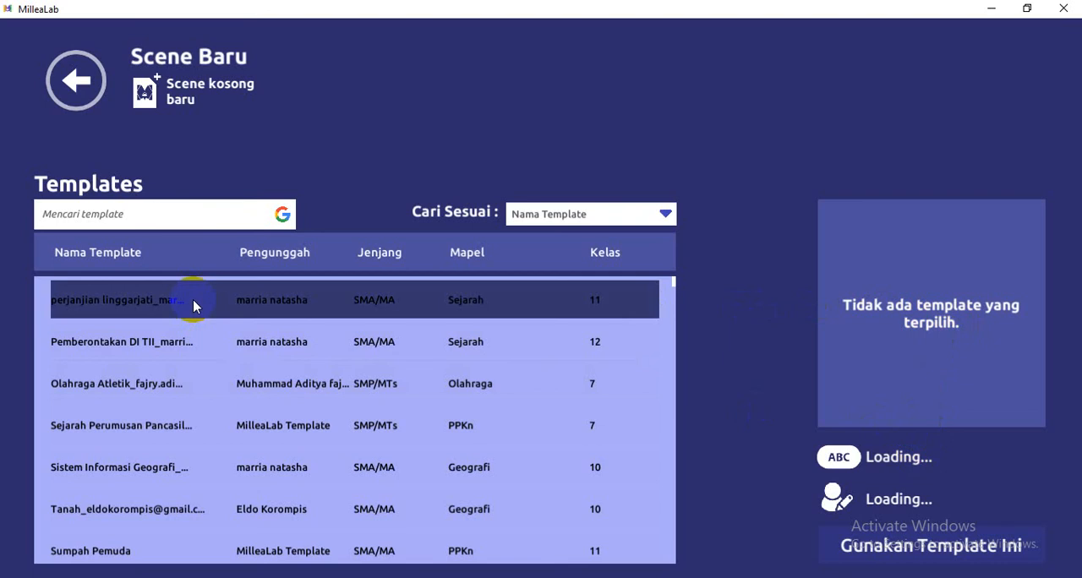
pyautogui.click(184, 344)
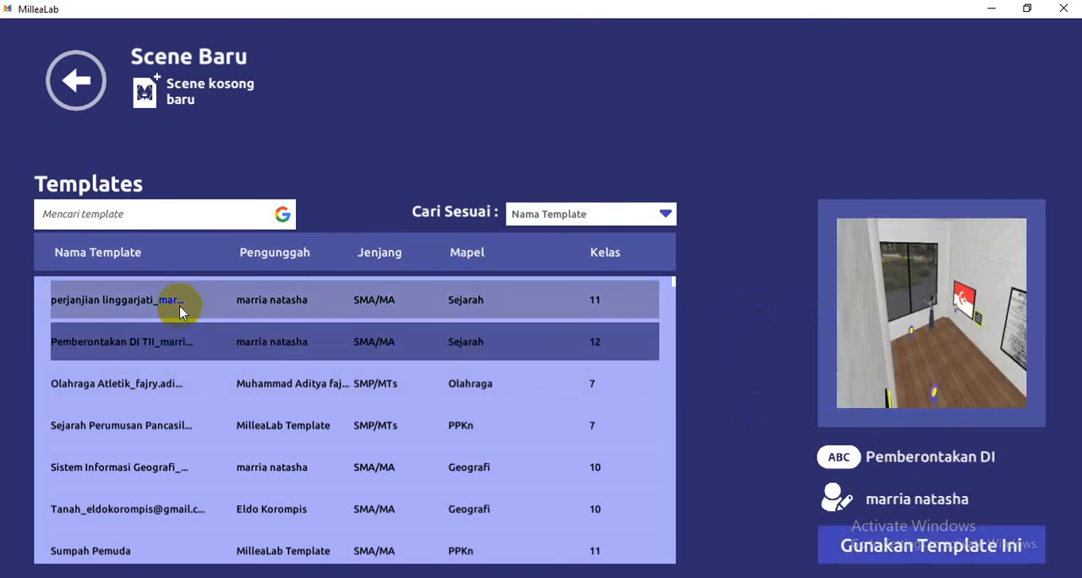
pyautogui.click(180, 306)
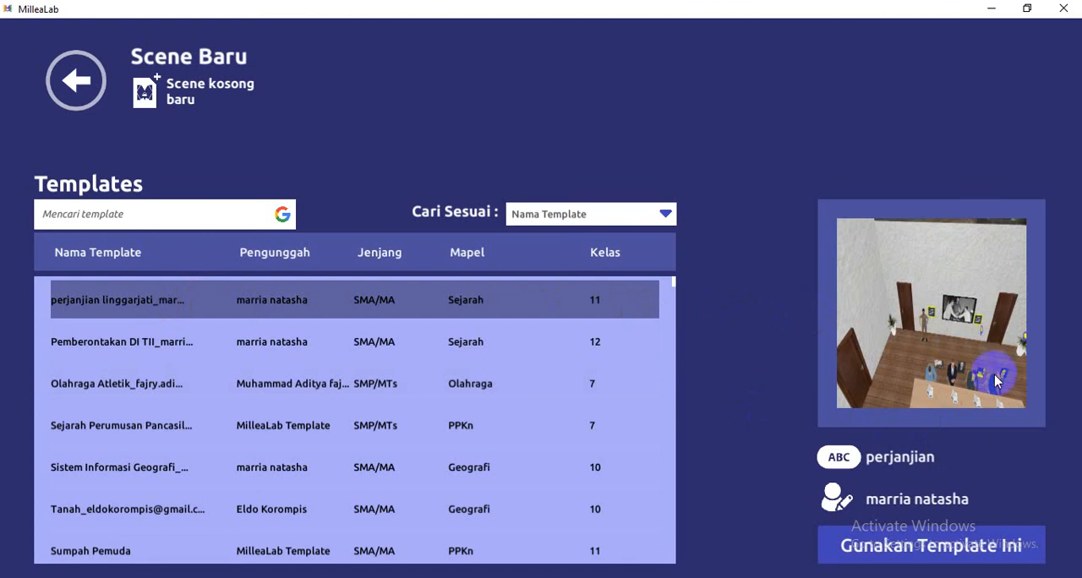
pyautogui.press('super')
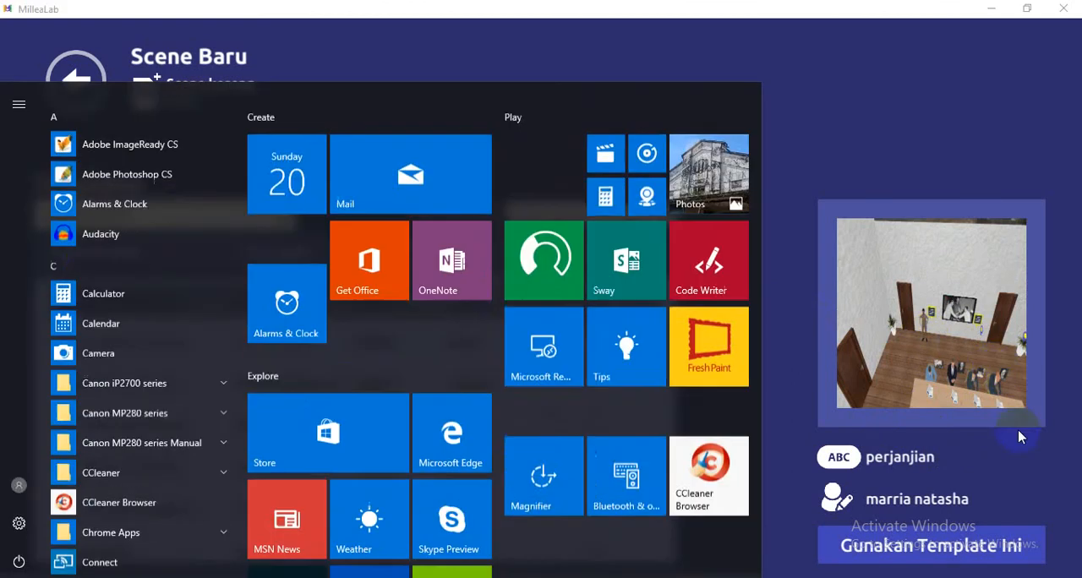
pyautogui.press('super')
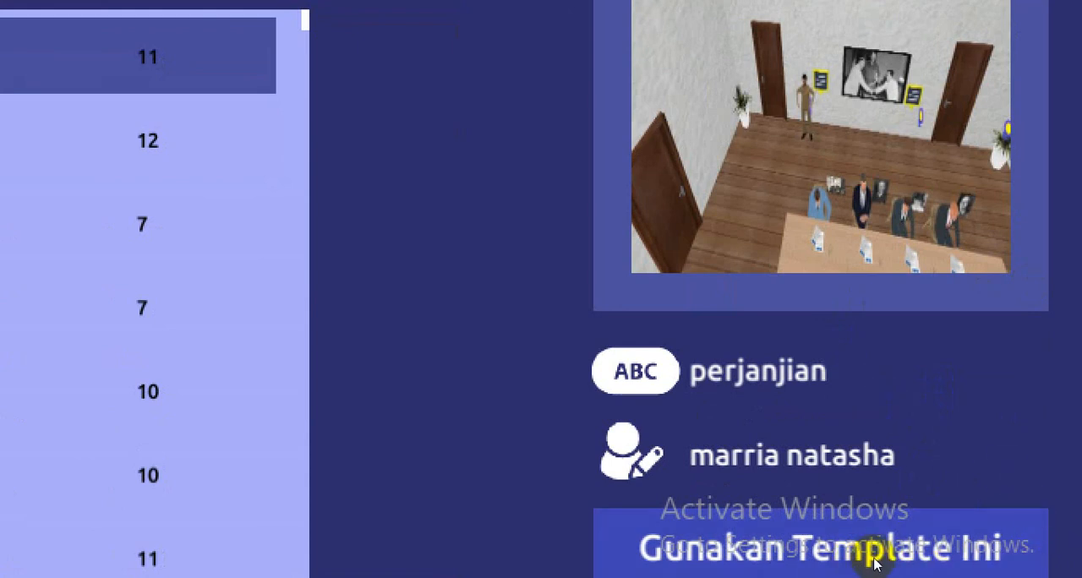
# Create the scene from the selected template without saving the changes to the current scene
pyautogui.click(970, 562)
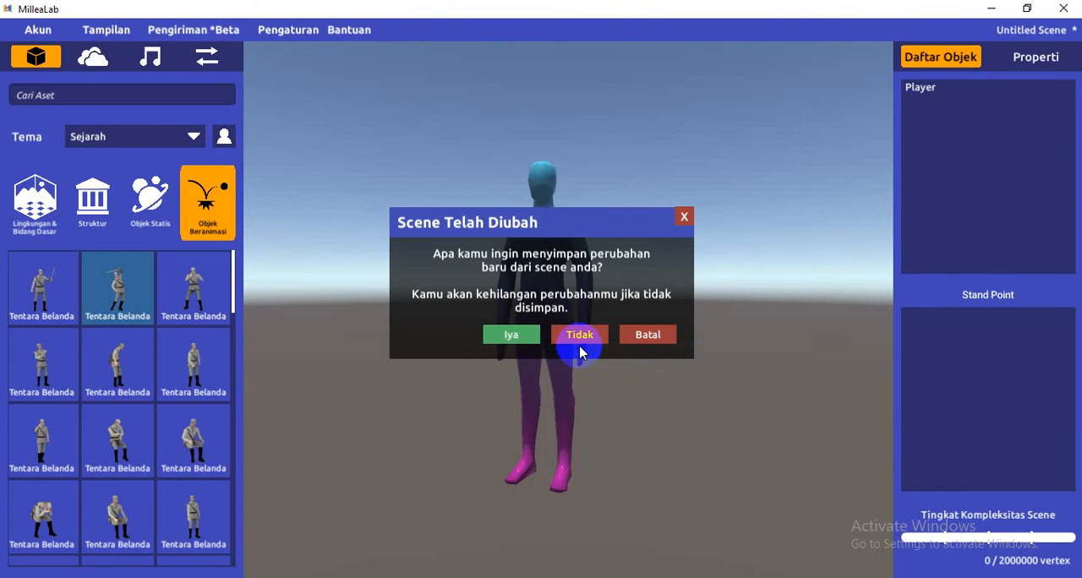
pyautogui.press('super')
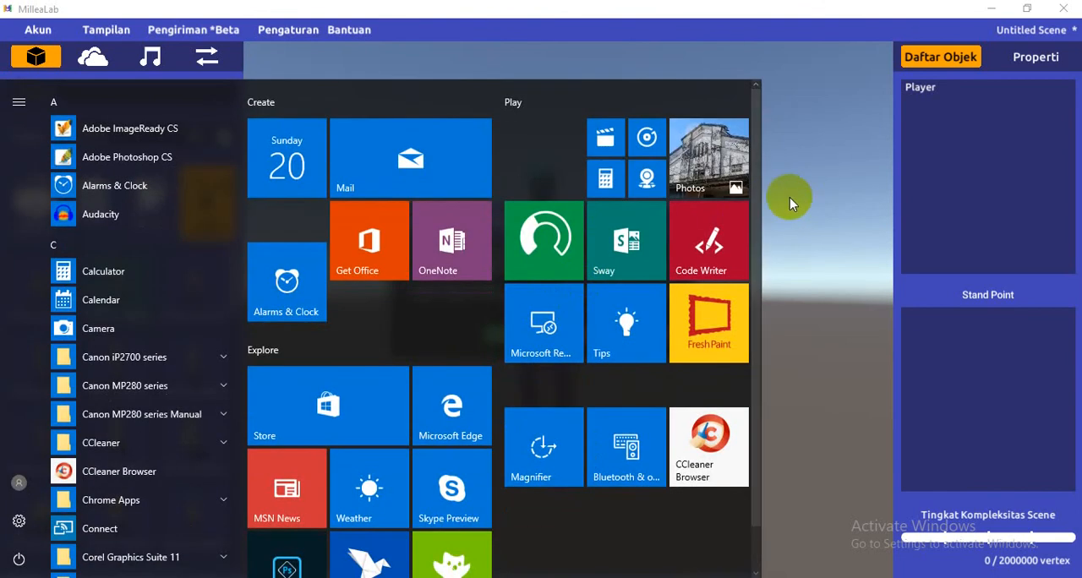
pyautogui.click(787, 202)
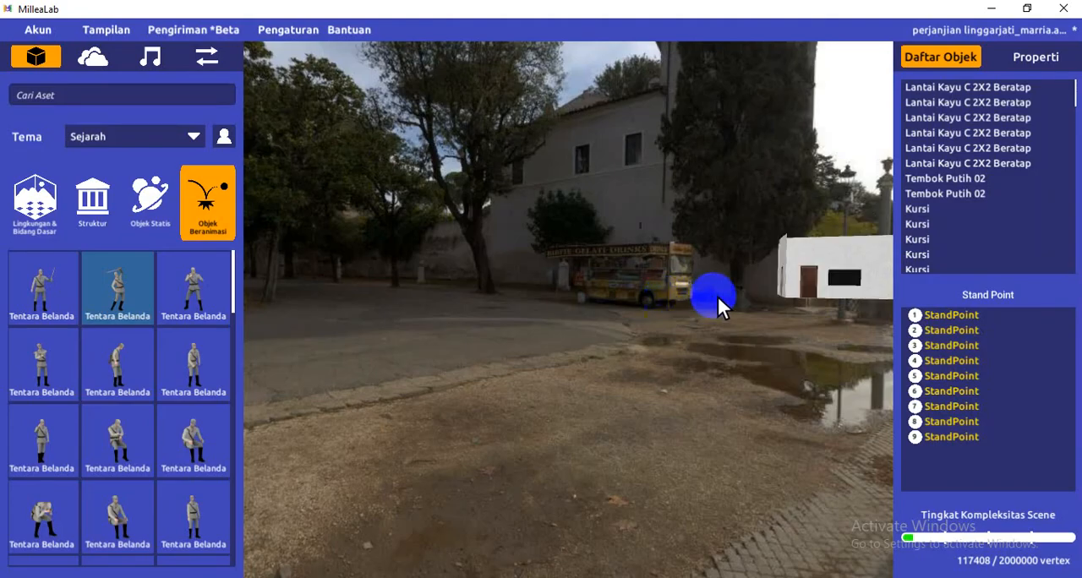
# Examine the template scene from several angles, focusing on the white building and the surrounding environment
pyautogui.moveTo(680, 321); pyautogui.dragTo(667, 364)
pyautogui.scroll(3, 770, 285)
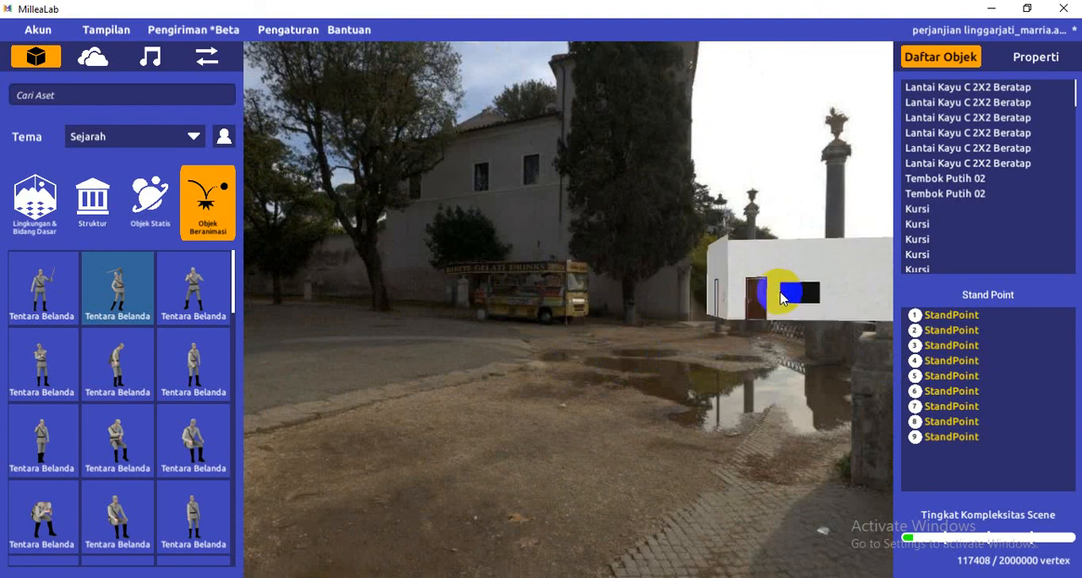
pyautogui.moveTo(615, 390); pyautogui.dragTo(739, 398)
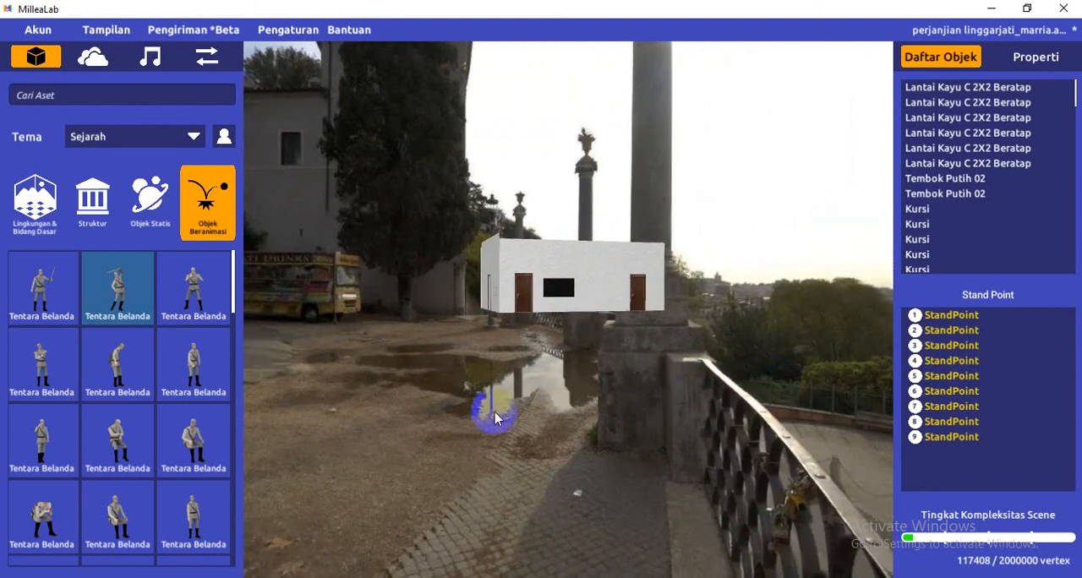
pyautogui.moveTo(491, 440); pyautogui.dragTo(469, 430)
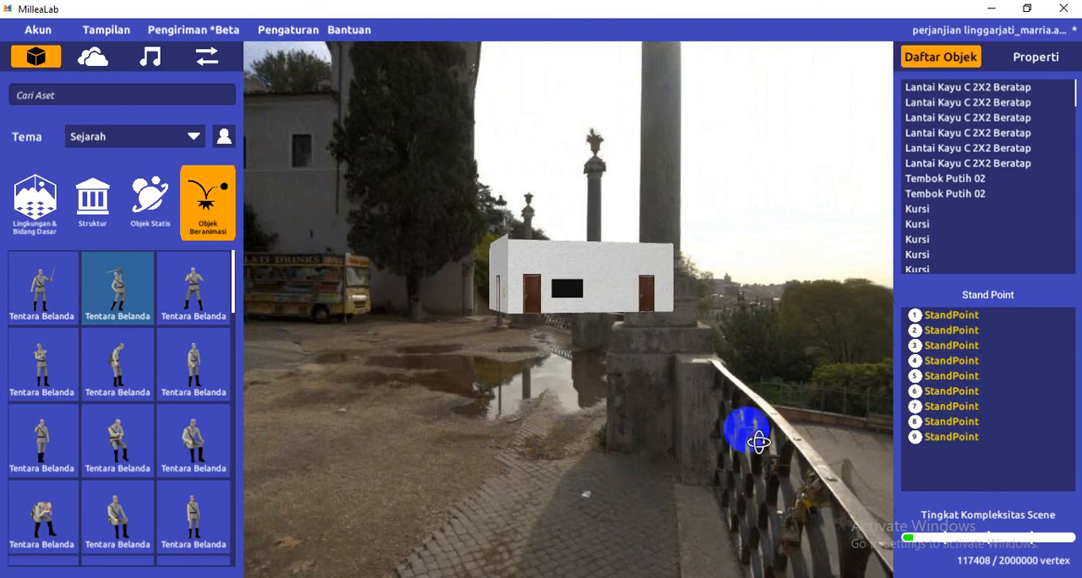
pyautogui.moveTo(748, 435); pyautogui.dragTo(806, 426)
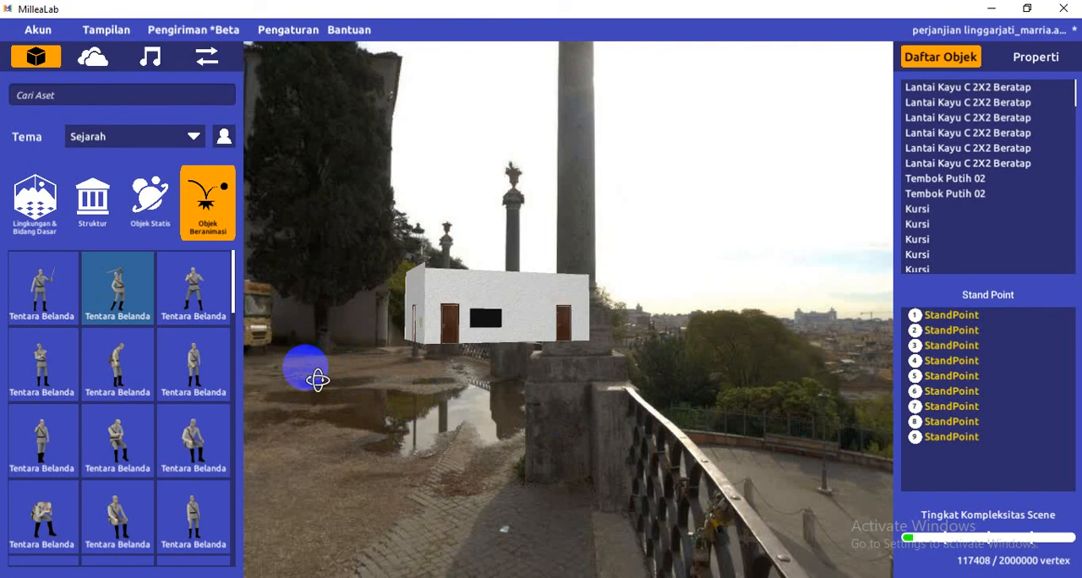
pyautogui.moveTo(317, 380); pyautogui.dragTo(433, 389, button='right')
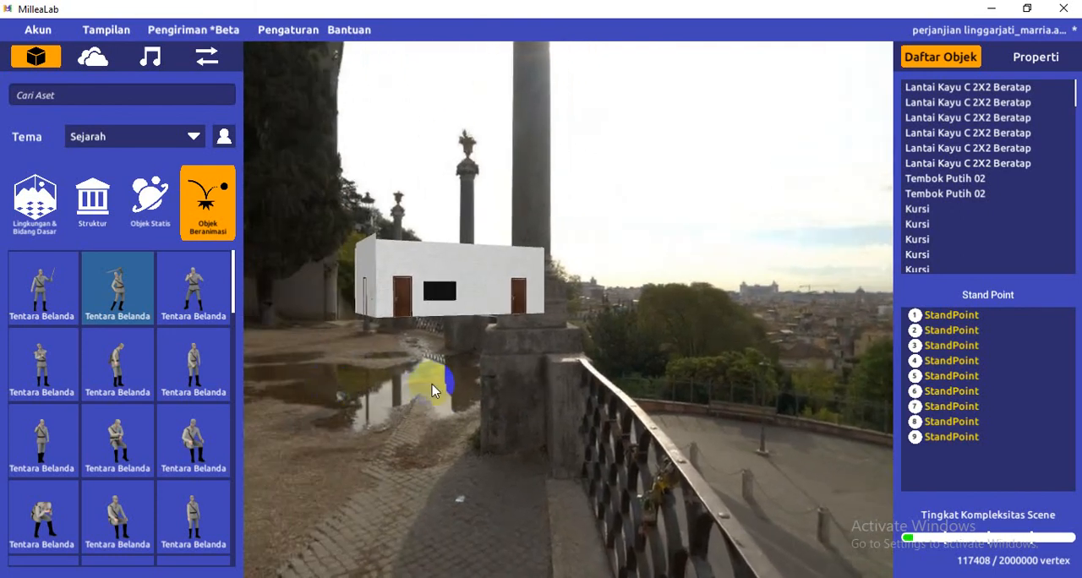
pyautogui.moveTo(748, 327); pyautogui.dragTo(647, 288, button='right')
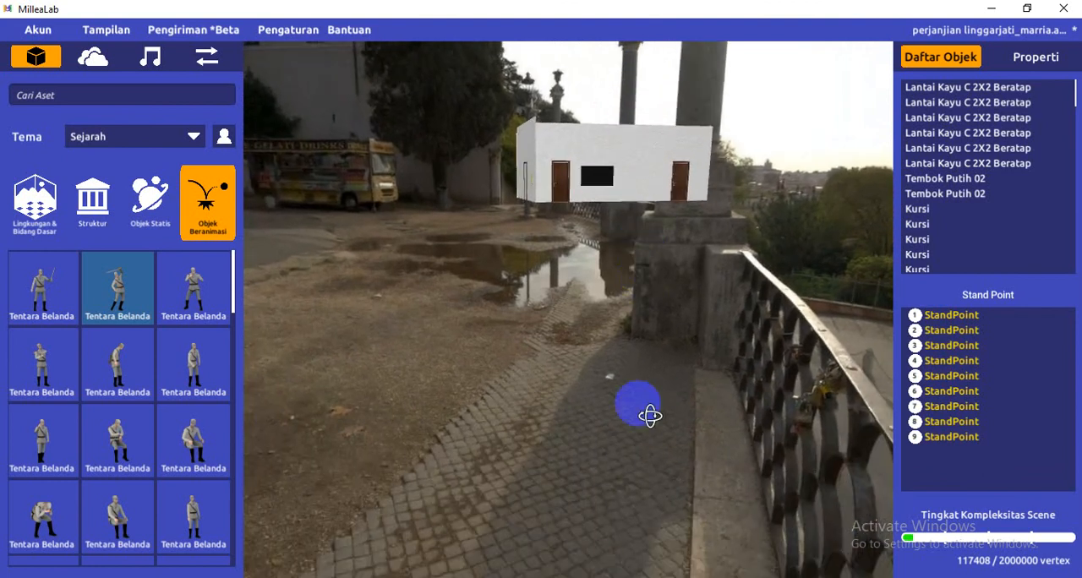
pyautogui.moveTo(650, 415); pyautogui.dragTo(502, 307, button='right')
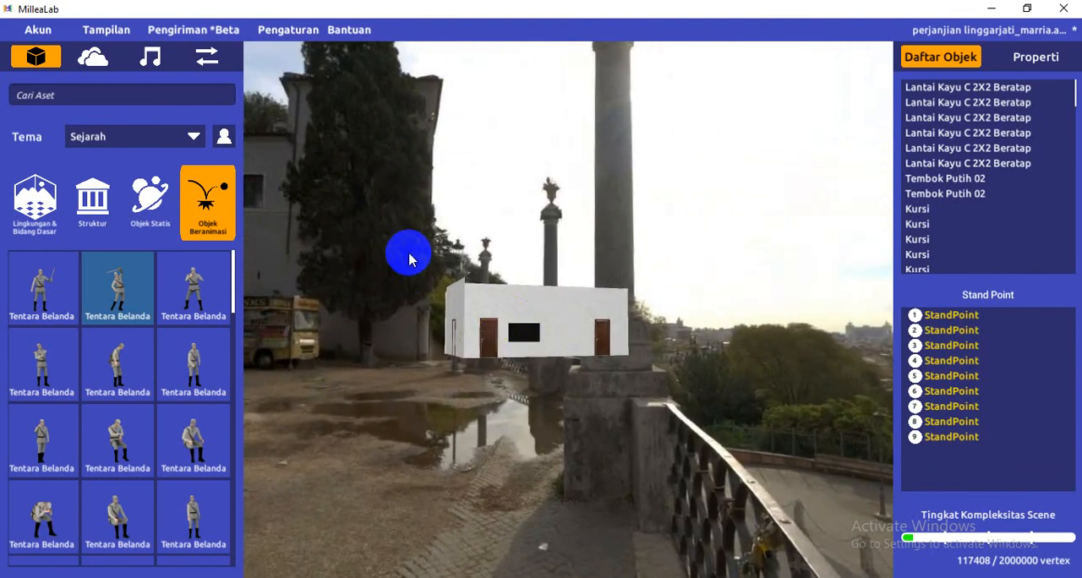
# Consult the list of controls for the shortcuts that move the view, and close the list
pyautogui.click(353, 30)
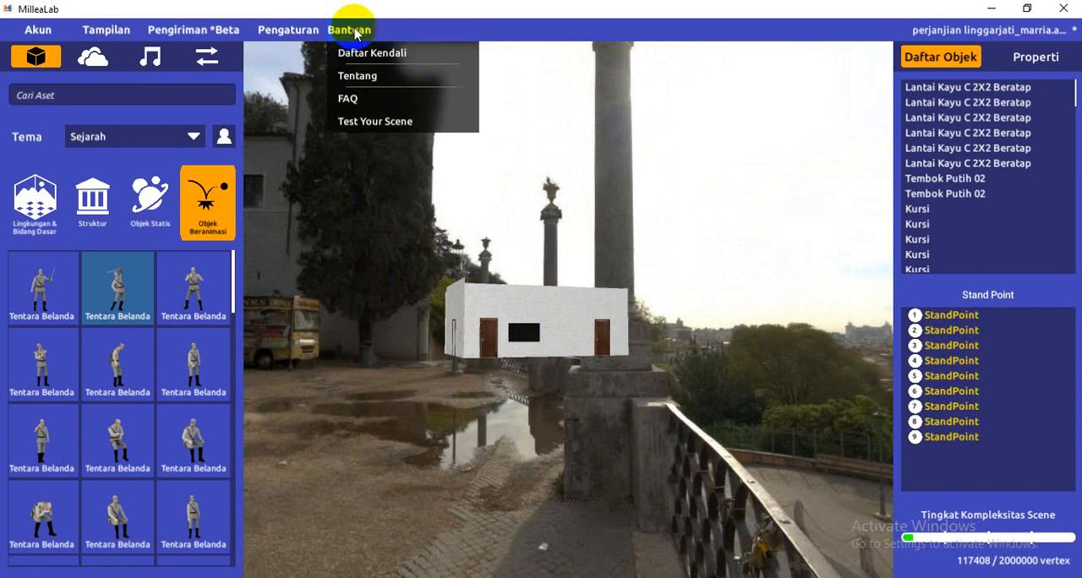
pyautogui.click(365, 53)
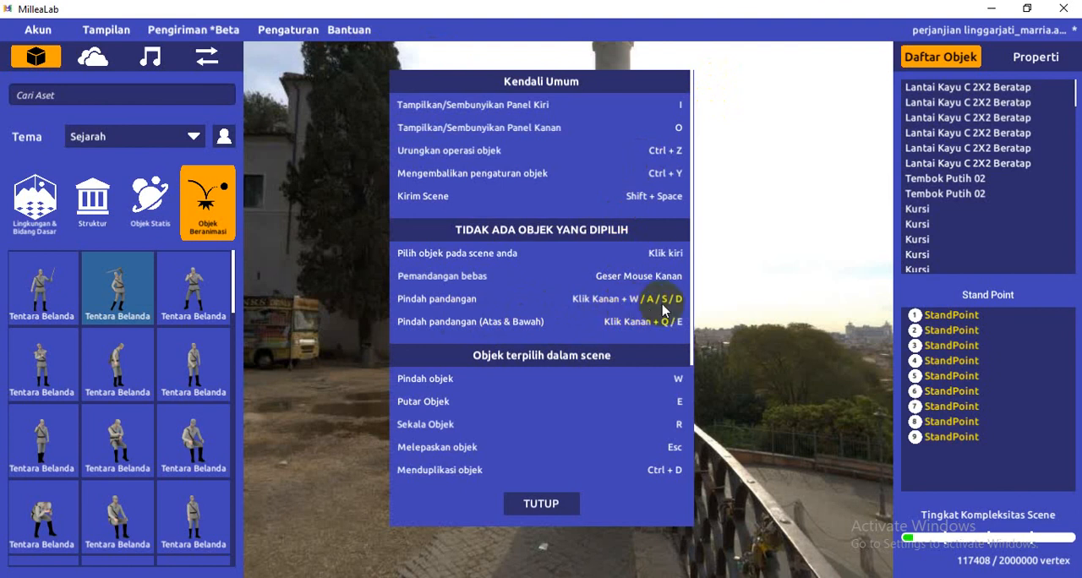
pyautogui.click(555, 508)
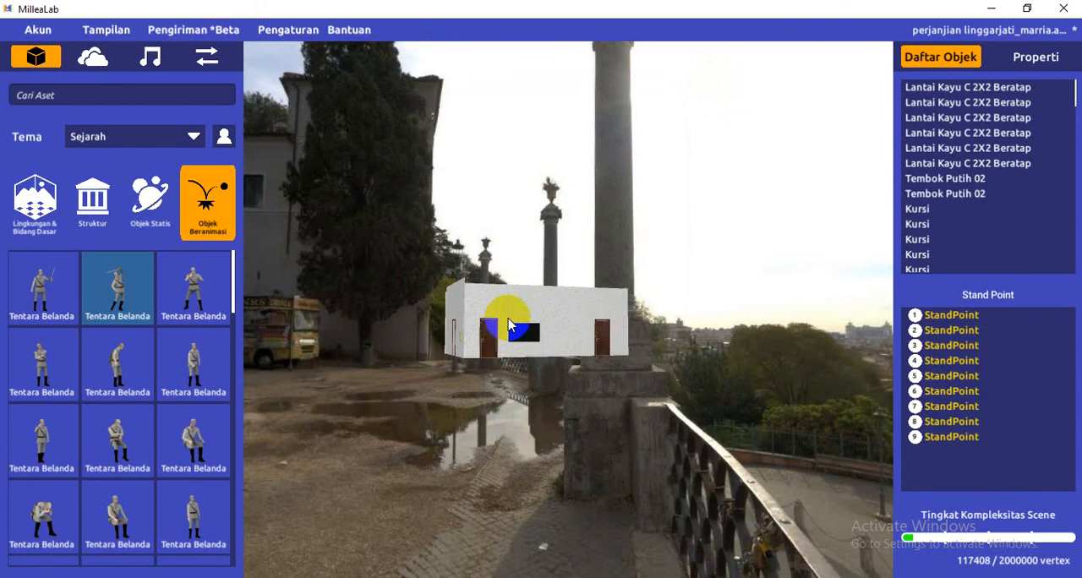
# Go inside the white building and examine the meeting room with its long table, seated figures, portraits and wall photo
pyautogui.click(530, 332)
pyautogui.moveTo(529, 324); pyautogui.dragTo(546, 344, button='right')
pyautogui.press('w')
pyautogui.press('s')
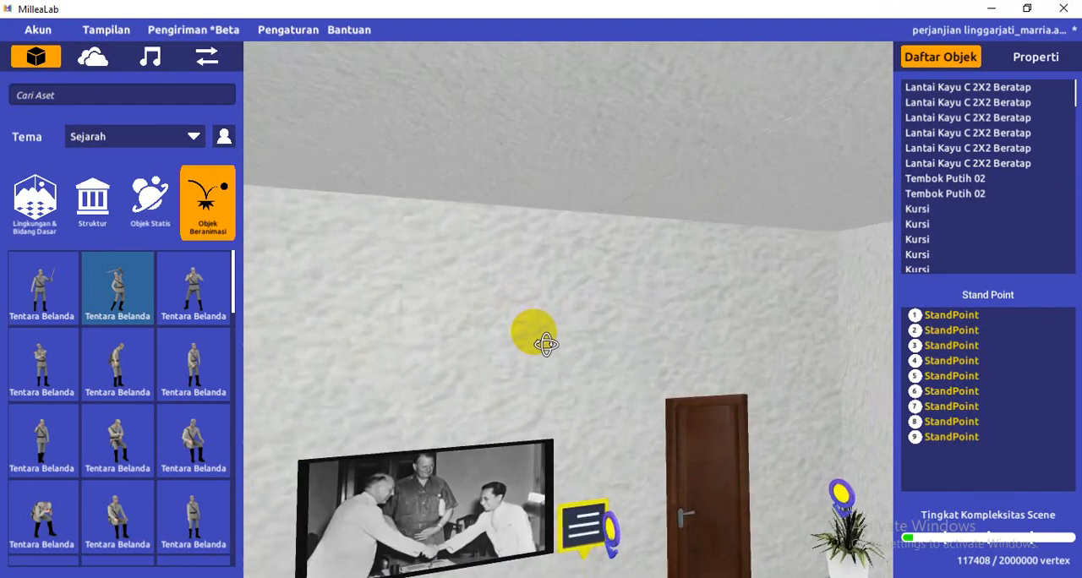
pyautogui.scroll(4, 534, 331)
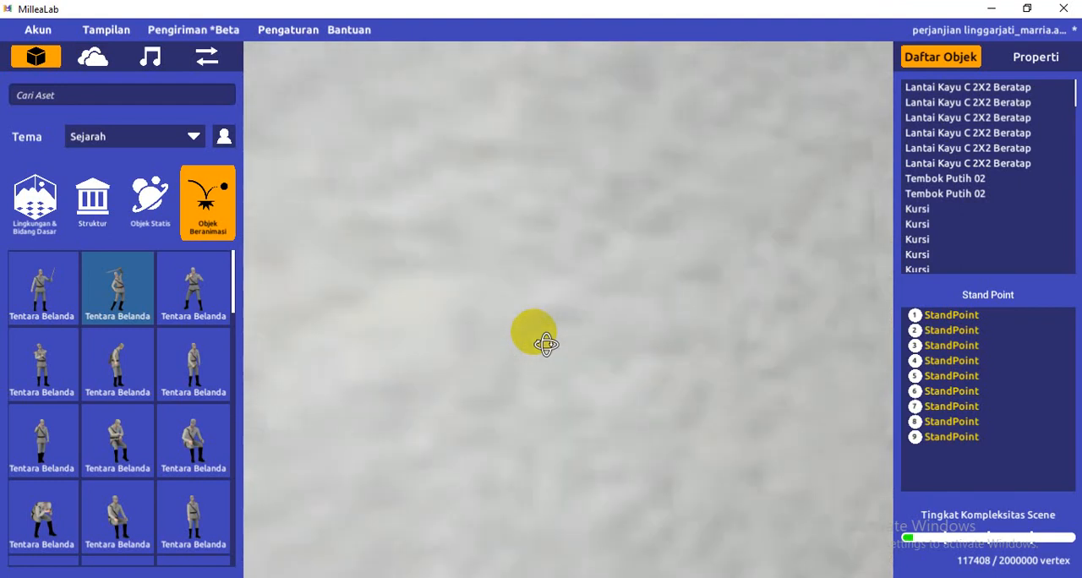
pyautogui.scroll(3, 535, 337)
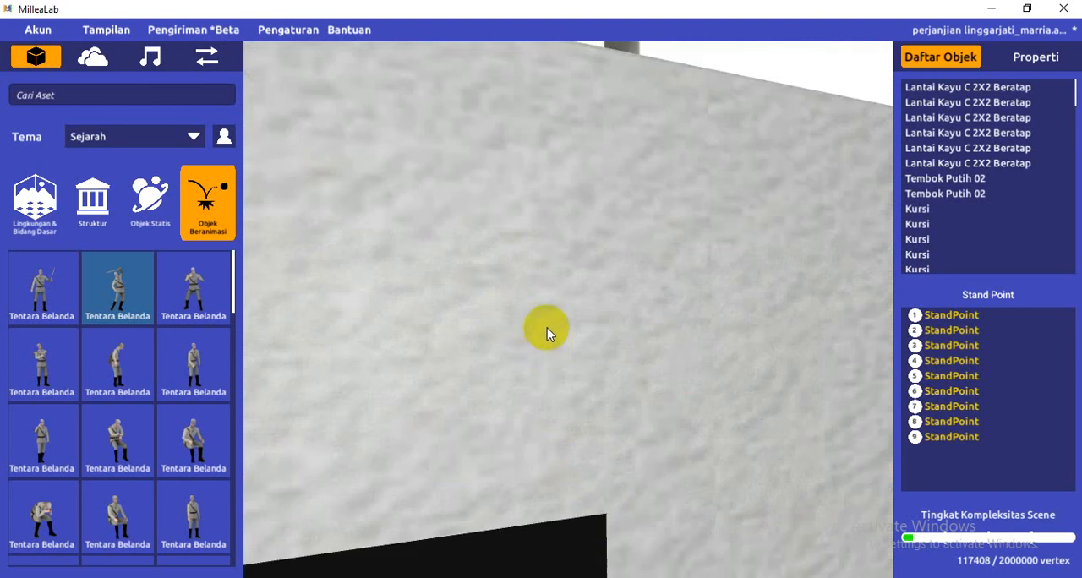
pyautogui.scroll(3, 547, 330)
pyautogui.moveTo(686, 386); pyautogui.dragTo(616, 462, button='right')
pyautogui.moveTo(620, 336); pyautogui.dragTo(623, 412, button='right')
pyautogui.moveTo(848, 411); pyautogui.dragTo(583, 414, button='right')
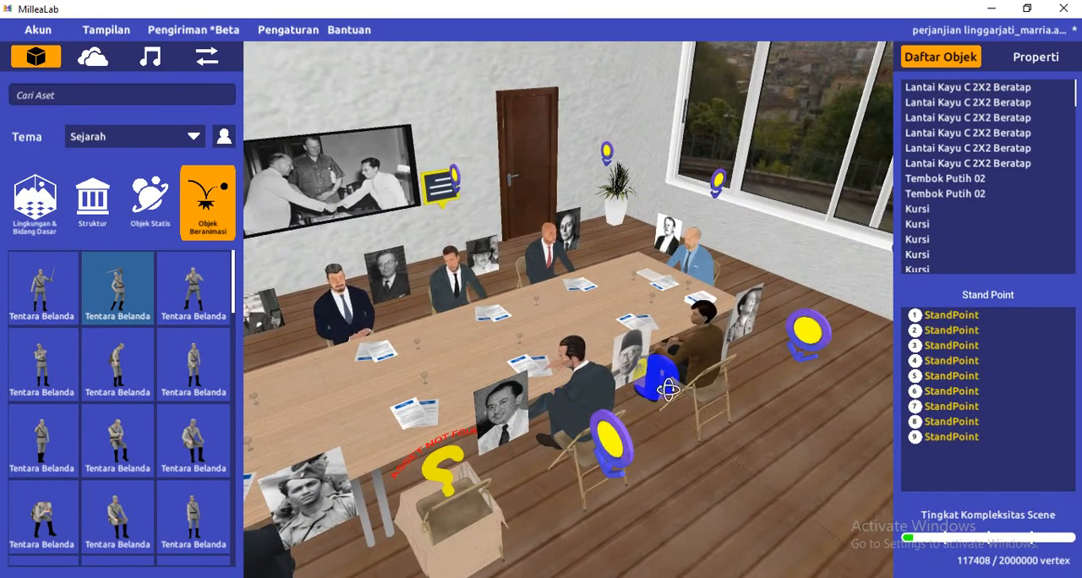
pyautogui.moveTo(667, 386); pyautogui.dragTo(644, 394, button='right')
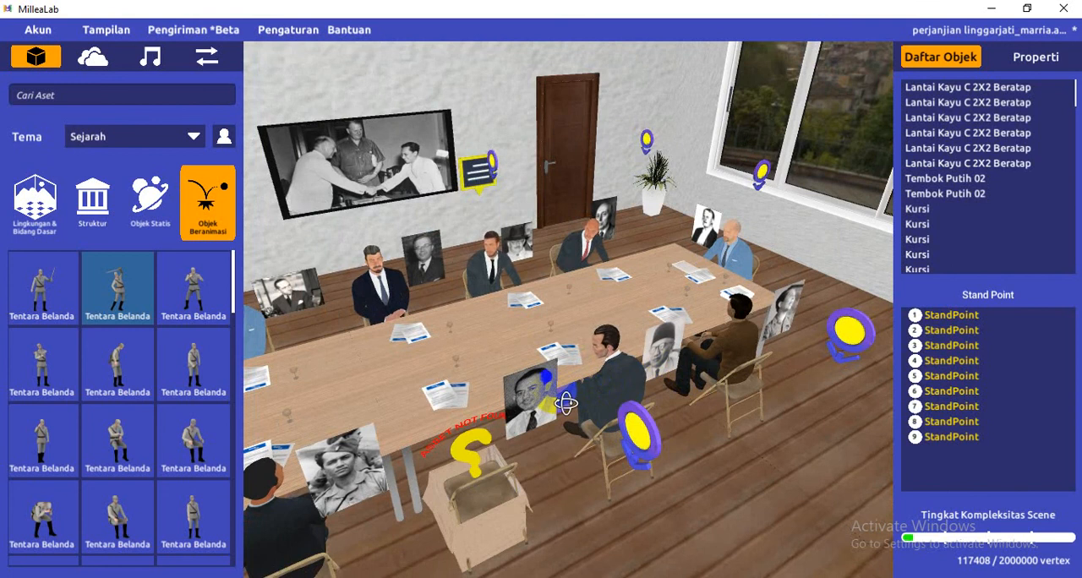
pyautogui.moveTo(564, 397); pyautogui.dragTo(566, 401, button='right')
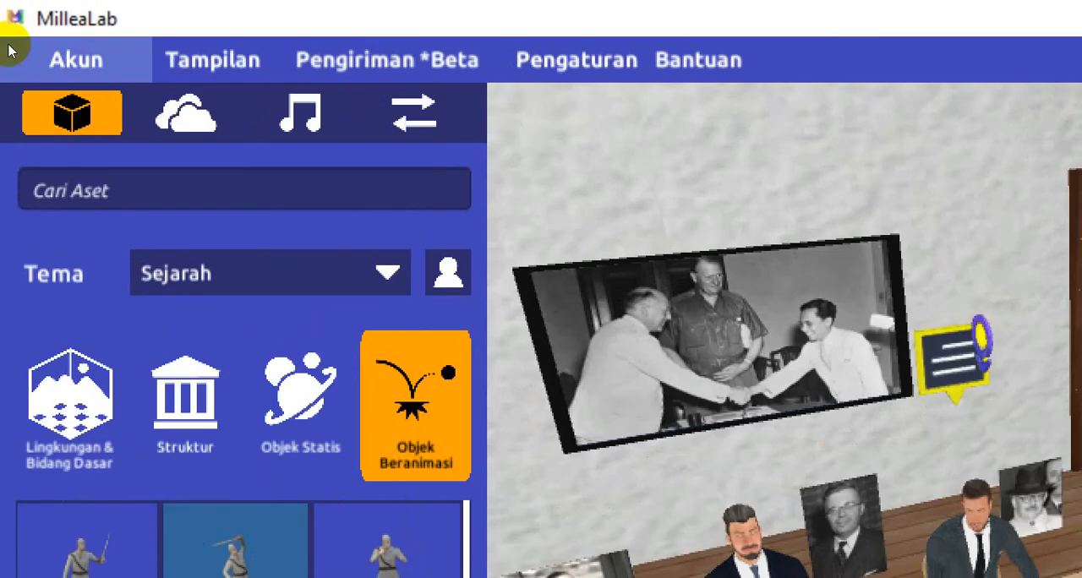
# Create a new empty scene and discard the changes to the linggarjati template scene
pyautogui.click(16, 13)
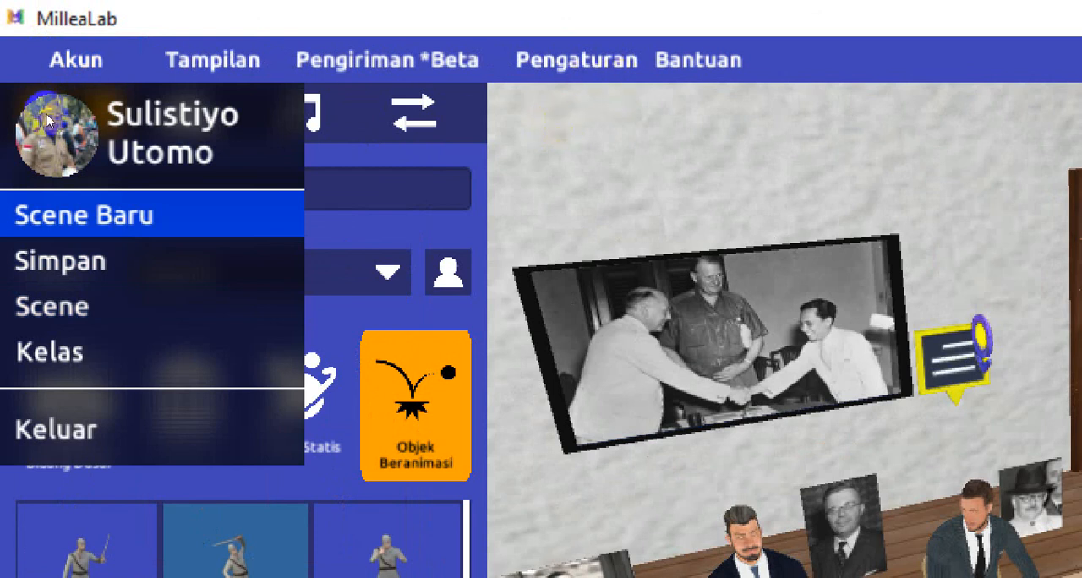
pyautogui.click(91, 218)
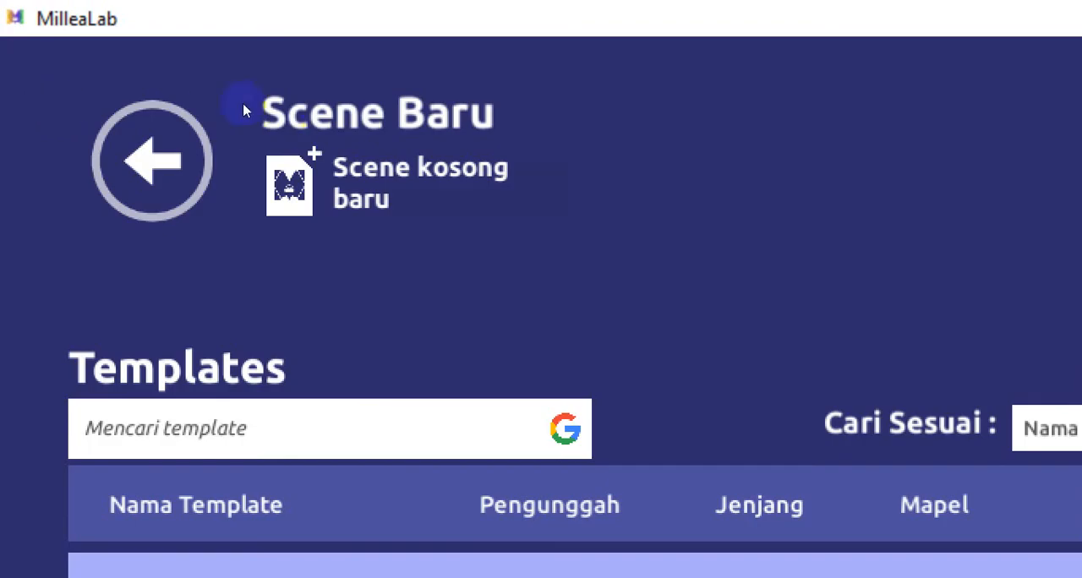
pyautogui.click(150, 133)
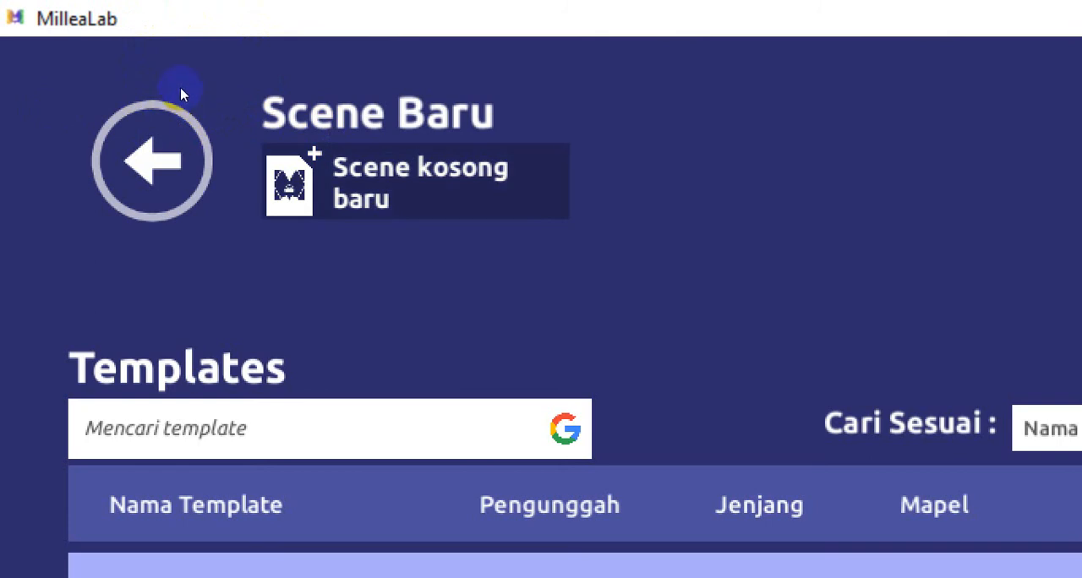
pyautogui.click(176, 100)
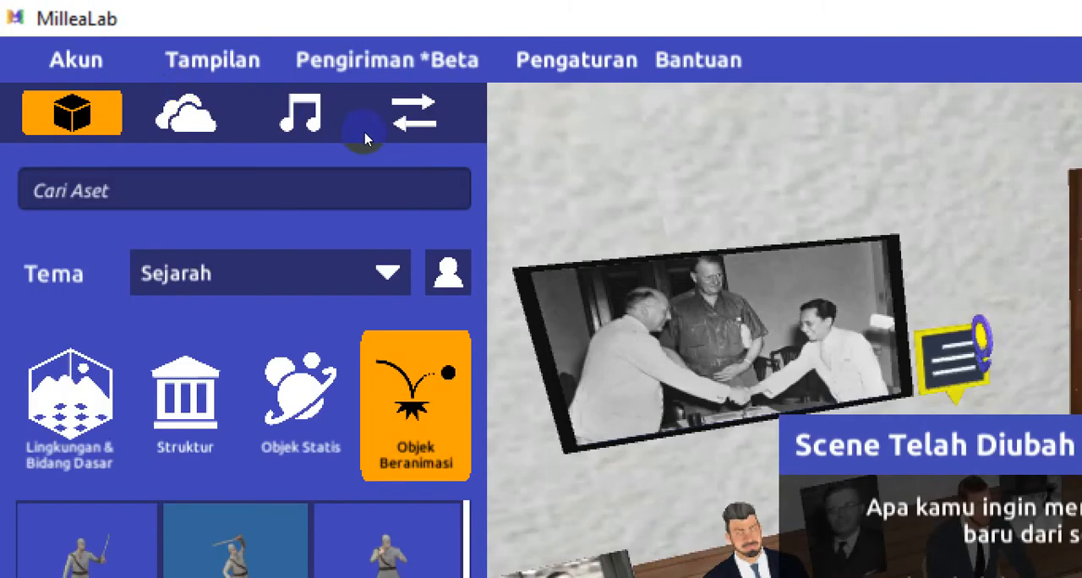
pyautogui.press('super')
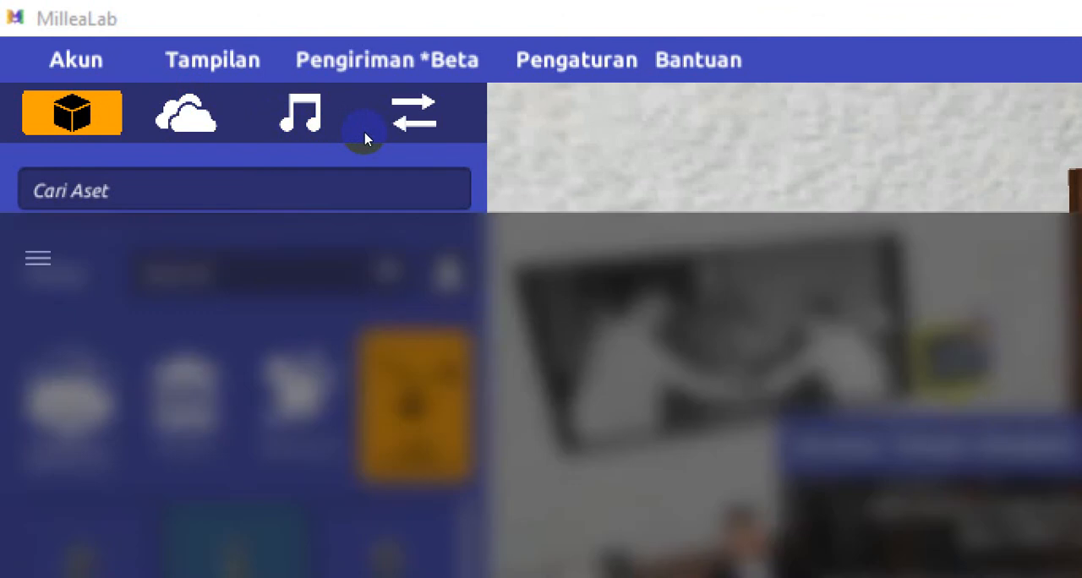
pyautogui.click(365, 139)
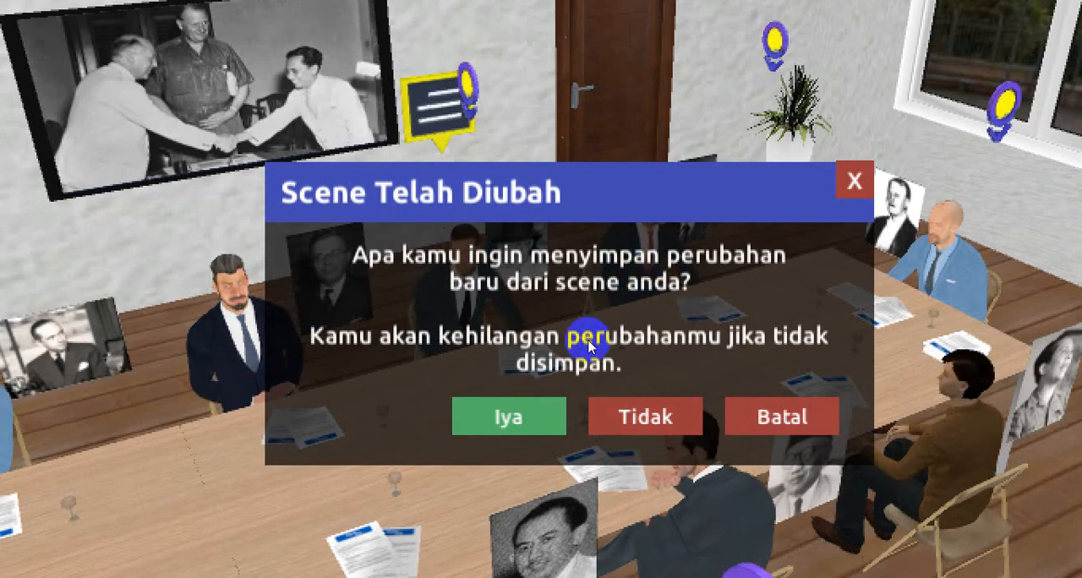
pyautogui.click(645, 417)
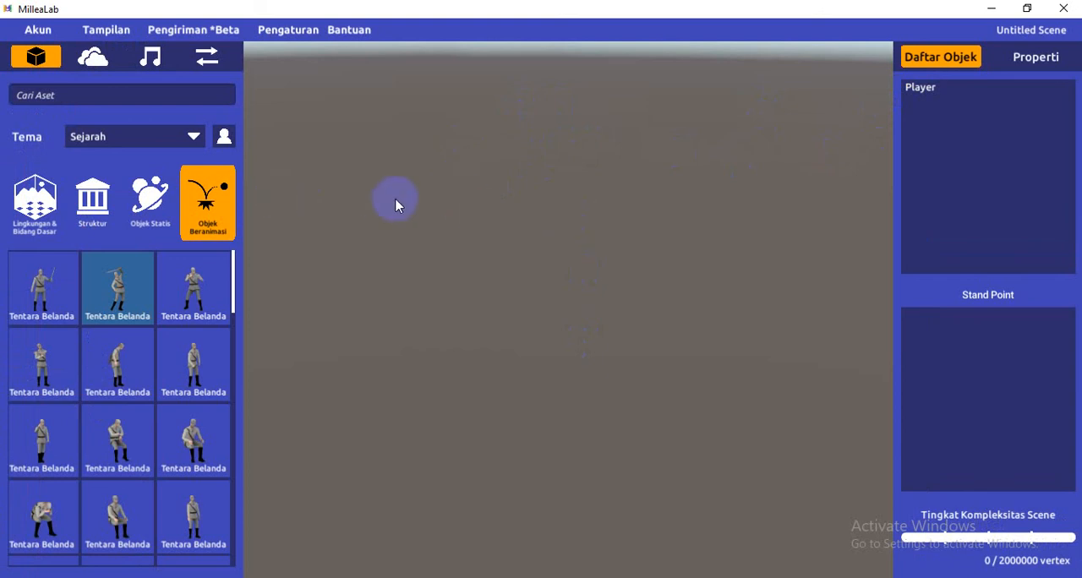
# Locate and select the player in the empty scene, showing the whole figure with space around it
pyautogui.click(224, 138)
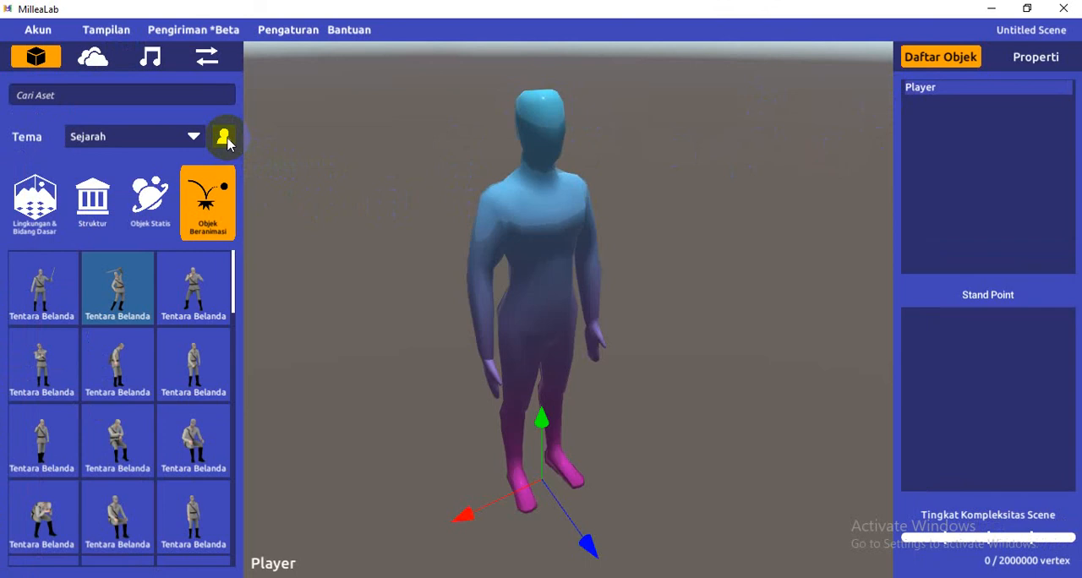
pyautogui.scroll(-3, 553, 162)
pyautogui.scroll(-2, 553, 161)
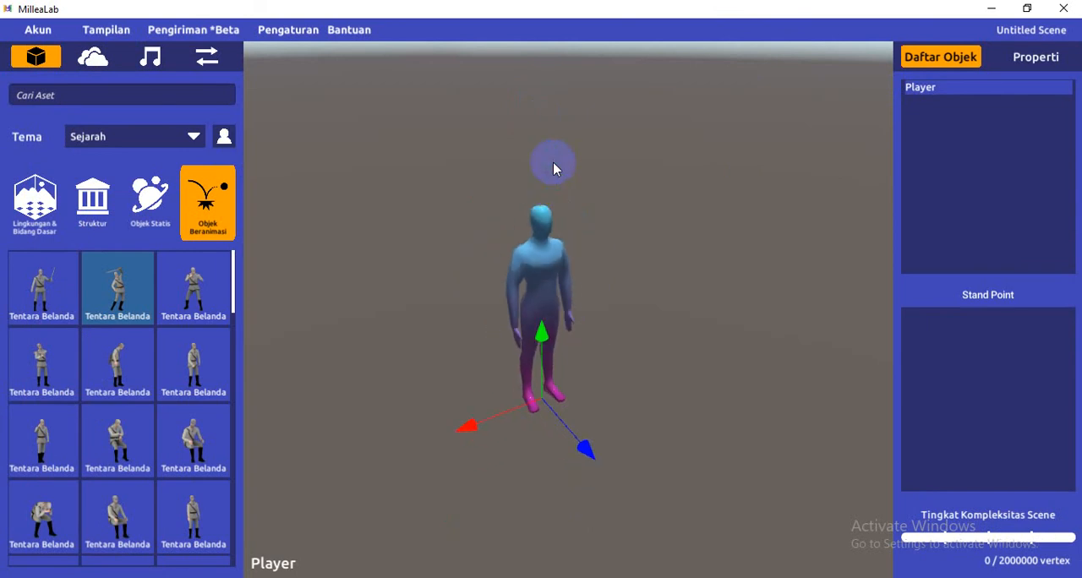